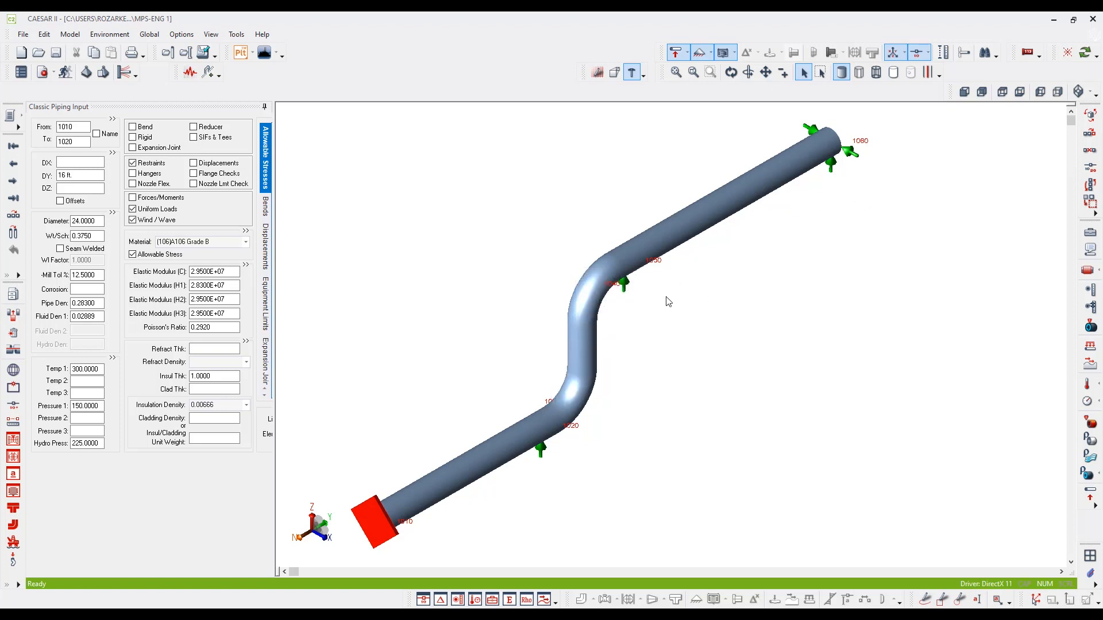
Run the piping model's error check and analysis, and bring up its results in the Static Output Processor
{"action": "mouse_move", "coordinate": [572, 422]}
{"action": "left_click", "coordinate": [66, 73]}
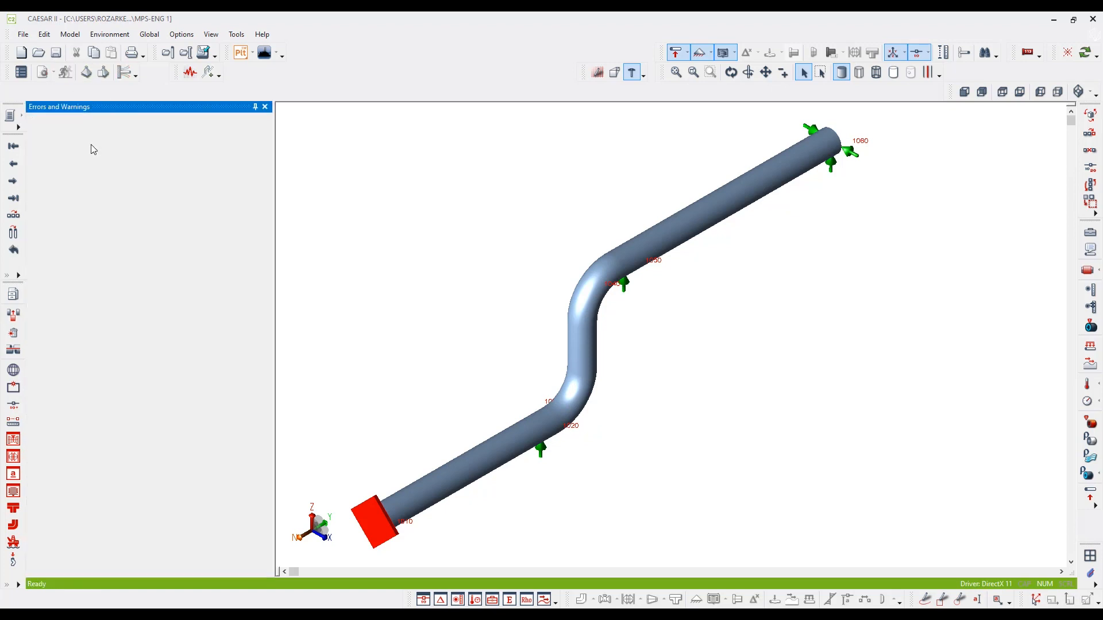
{"action": "key", "text": "alt+Tab"}
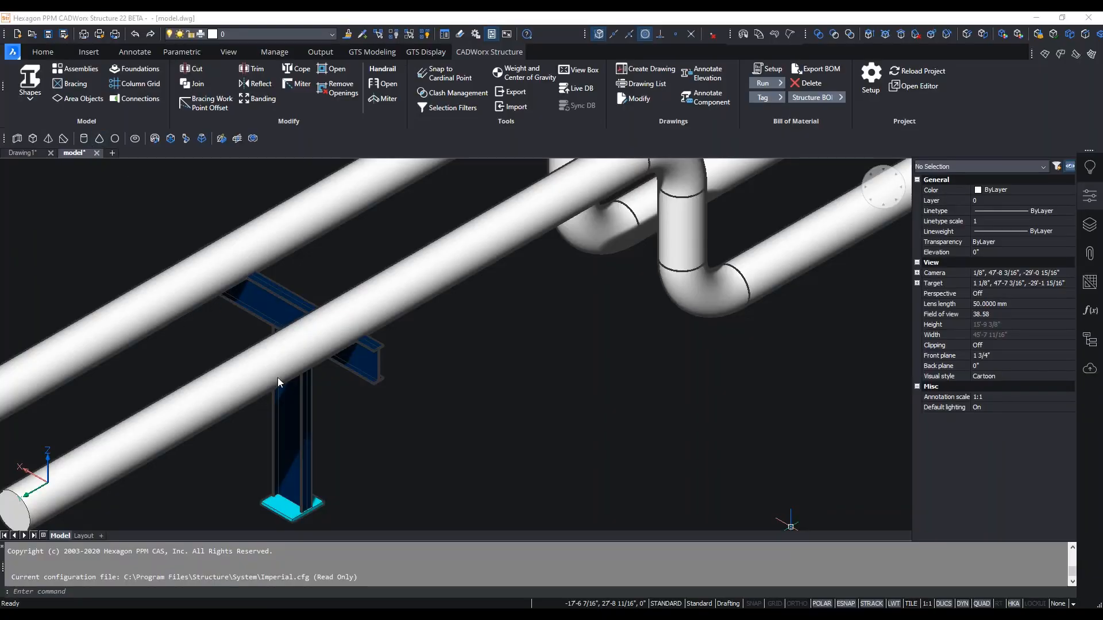
{"action": "key", "text": "alt+Tab"}
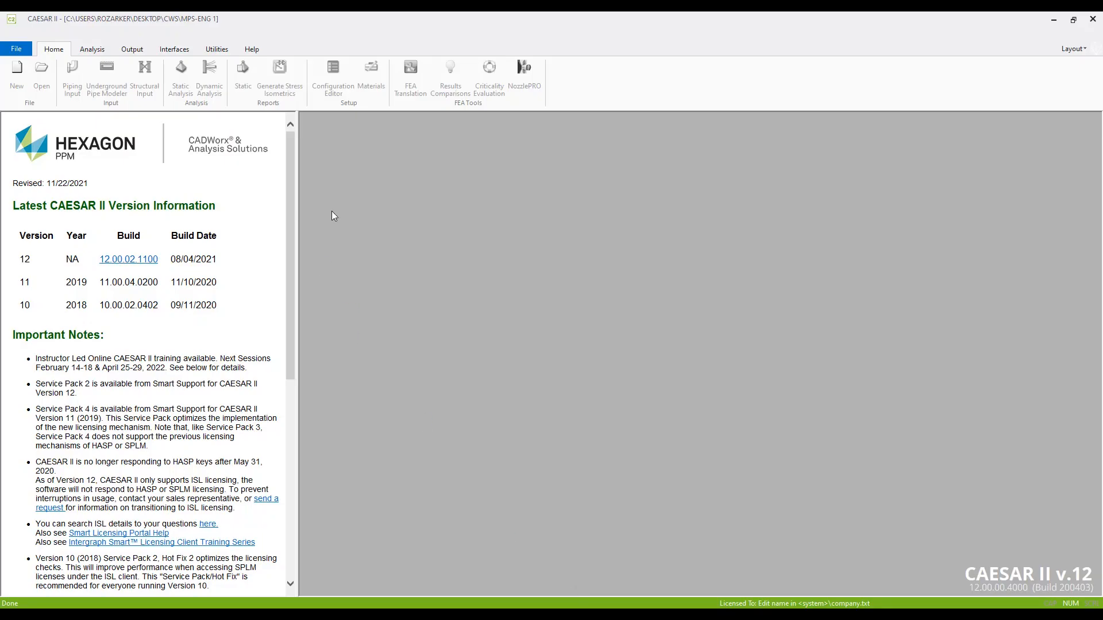
{"action": "key", "text": "alt+Tab"}
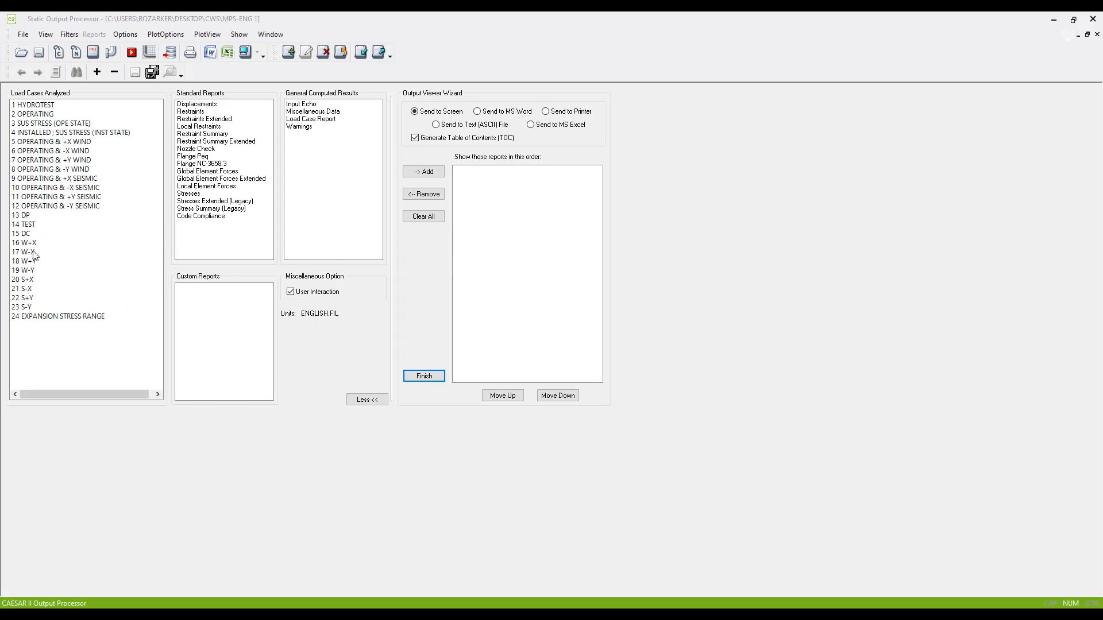
View the on-screen Restraints report for load case 15 DC, examine the node 1060 rows, and close the report
{"action": "left_click", "coordinate": [34, 234]}
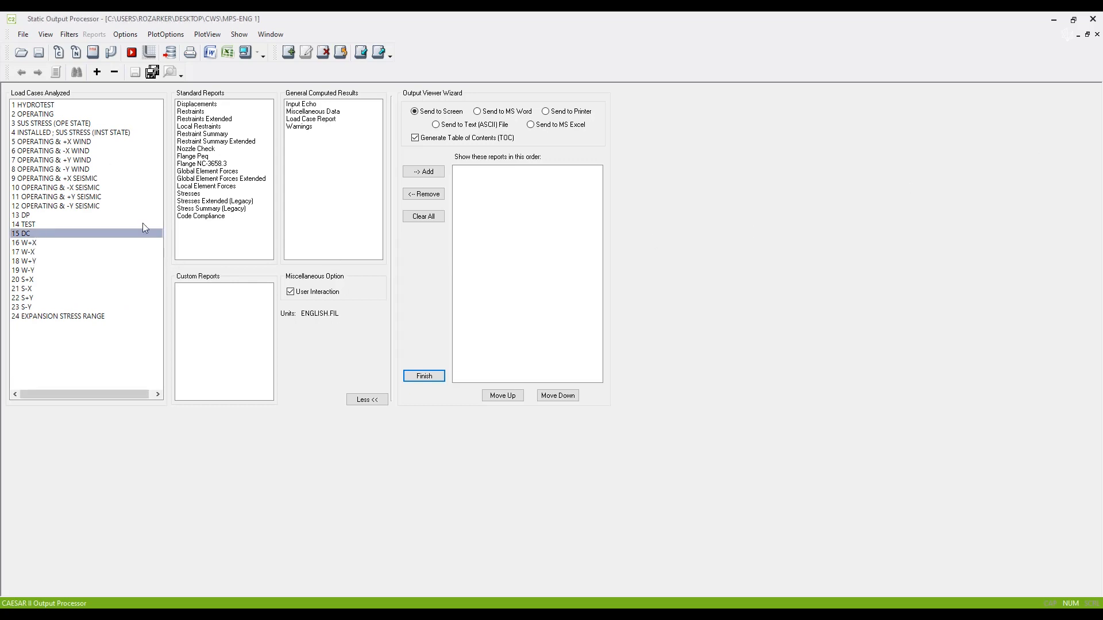
{"action": "left_click", "coordinate": [214, 112]}
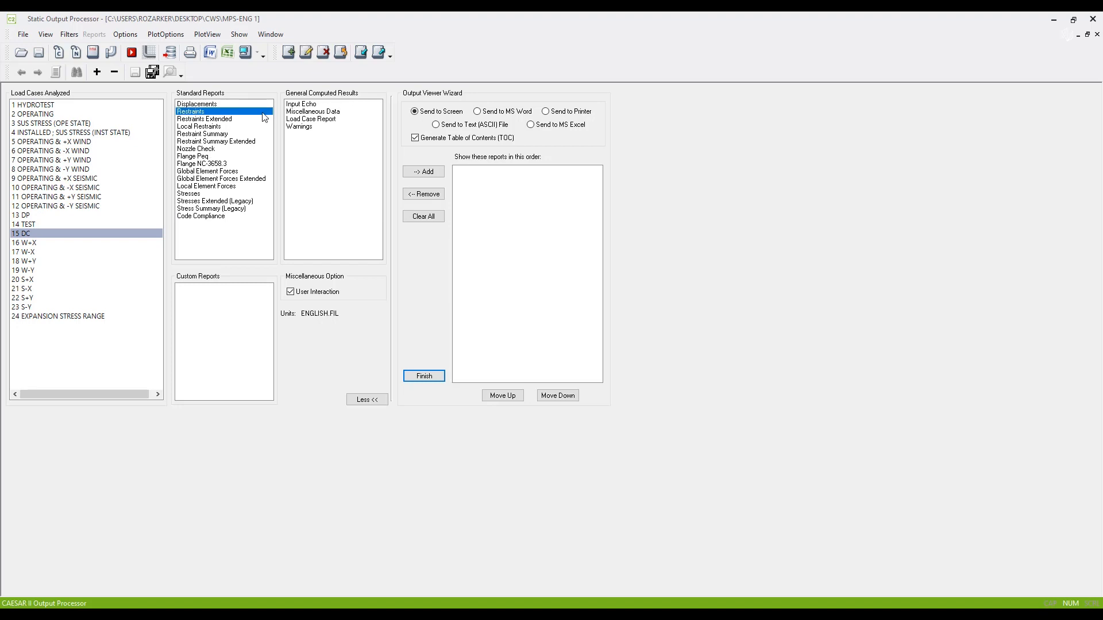
{"action": "left_click", "coordinate": [246, 55]}
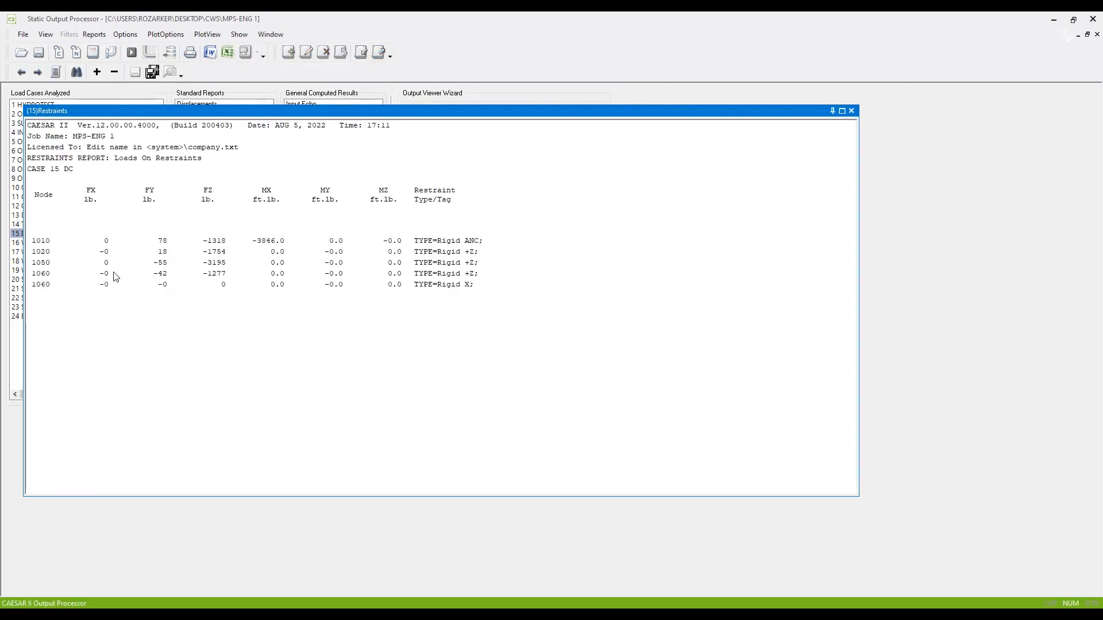
{"action": "left_click", "coordinate": [36, 291]}
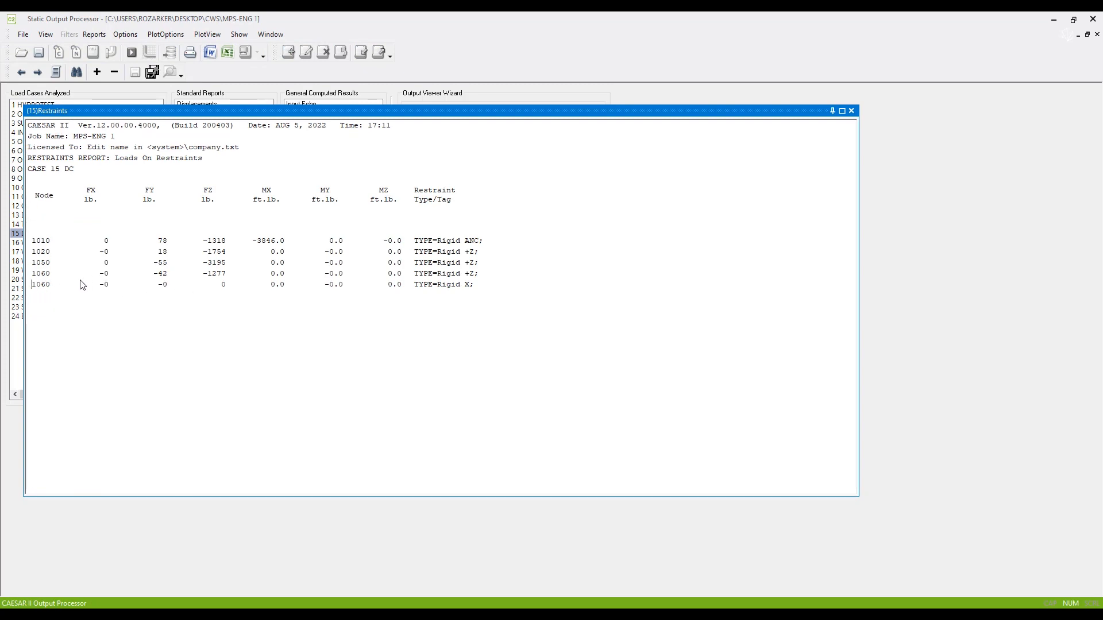
{"action": "left_click", "coordinate": [43, 276]}
{"action": "left_click", "coordinate": [852, 111]}
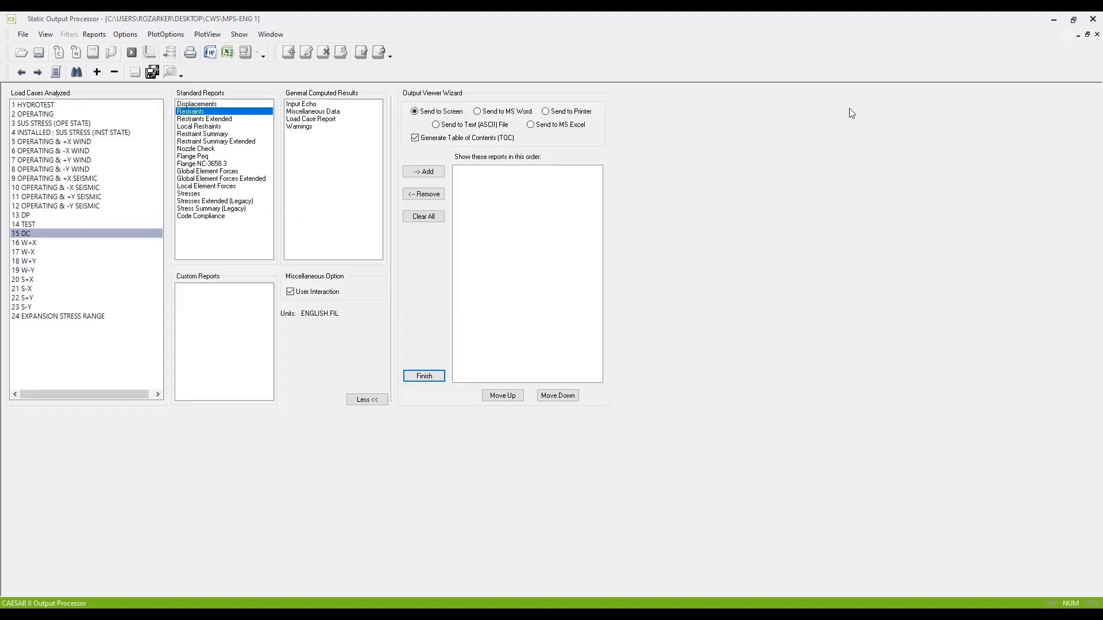
Set up a data export of the piping job to a Microsoft Office 2000/2002/2003 Access database, choosing MPS-ENG 1.mdb as the output file
{"action": "left_click", "coordinate": [175, 48]}
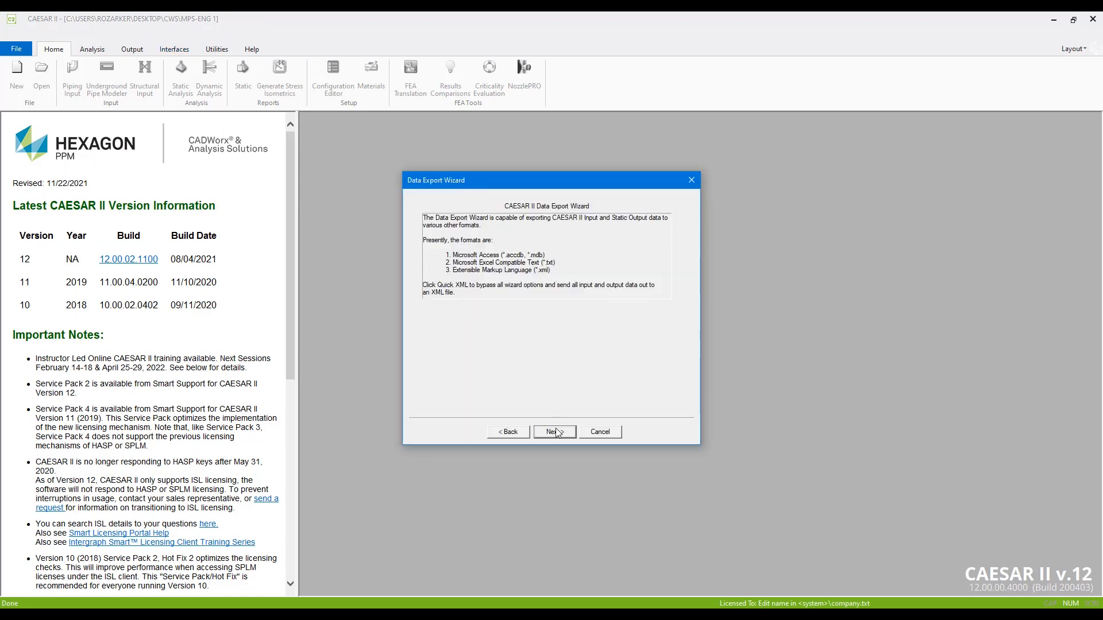
{"action": "left_click", "coordinate": [554, 431]}
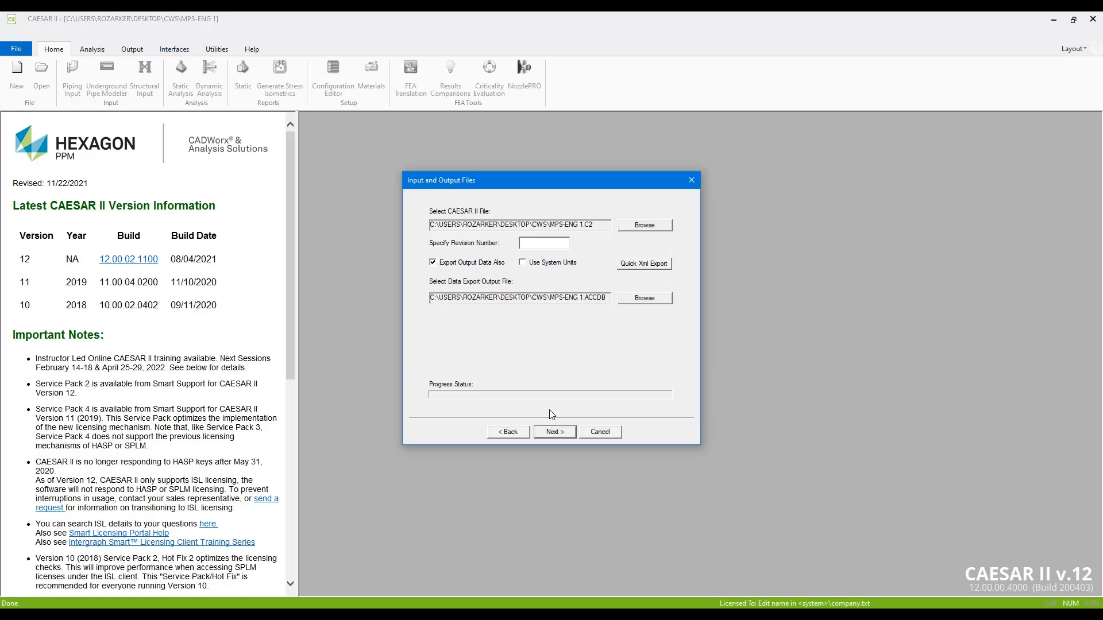
{"action": "left_click", "coordinate": [641, 303]}
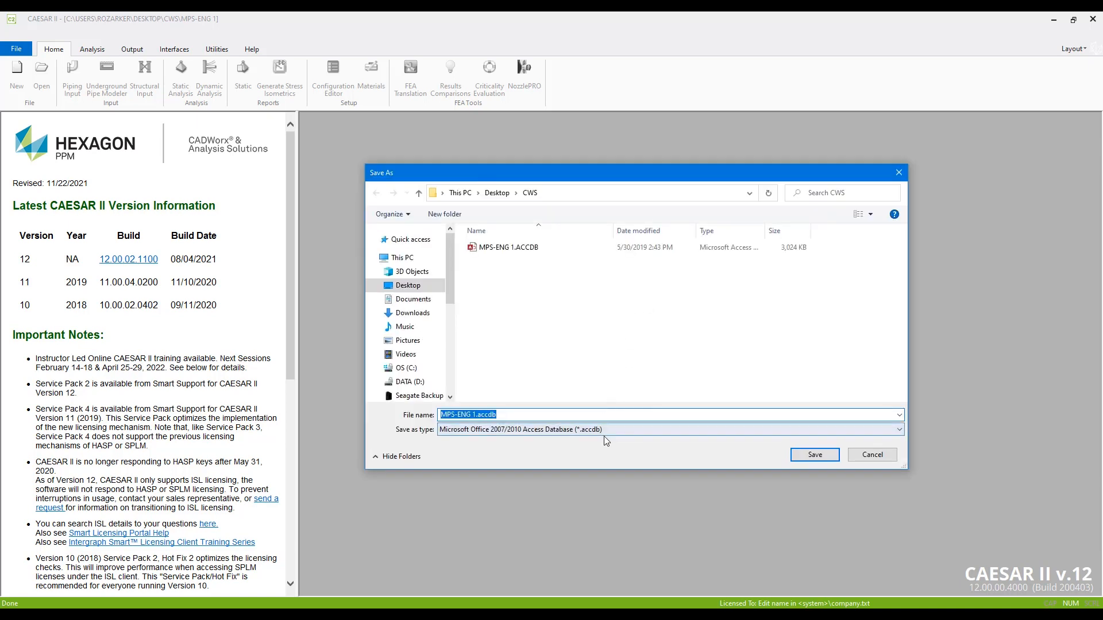
{"action": "left_click", "coordinate": [604, 431]}
{"action": "left_click", "coordinate": [605, 449]}
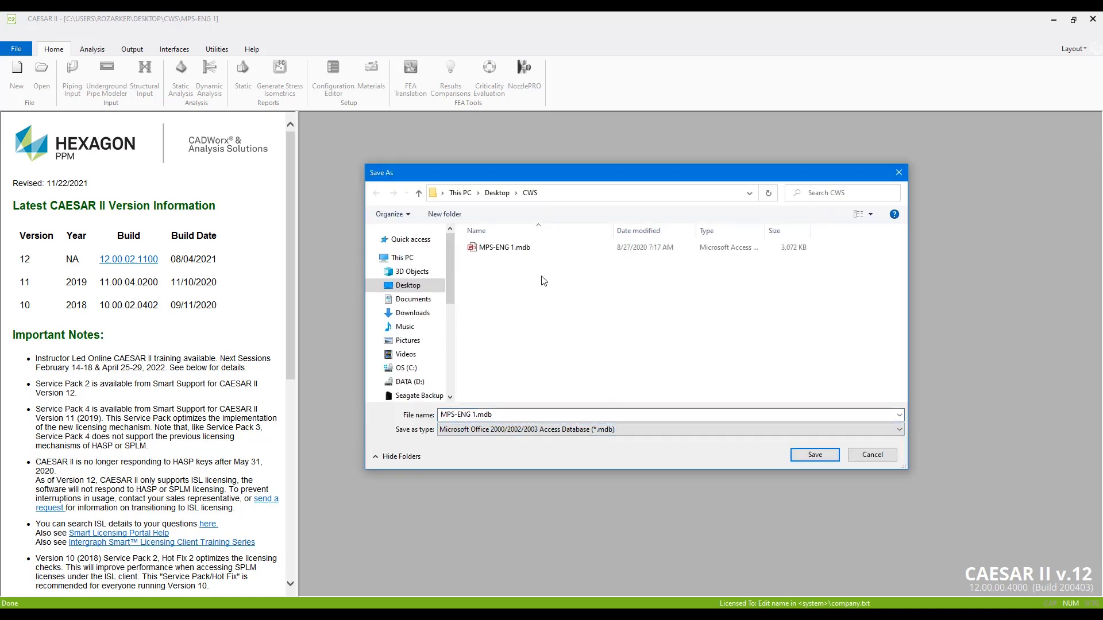
{"action": "left_click", "coordinate": [539, 251]}
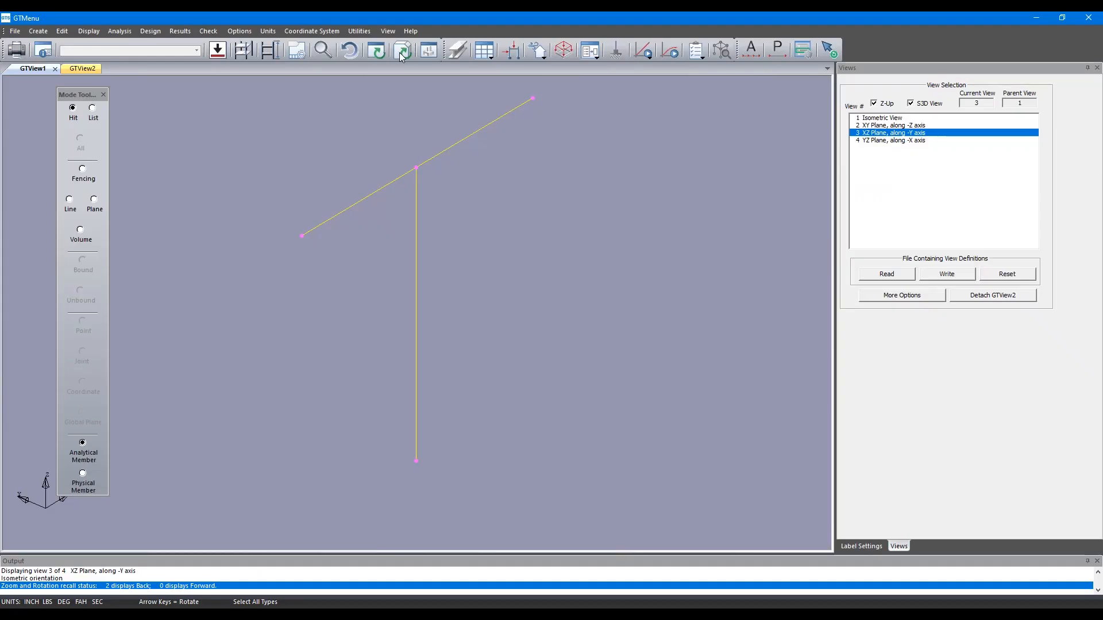
In GTMenu, display the T-shaped frame with solid member sections and fit it in the isometric view
{"action": "left_click", "coordinate": [402, 50]}
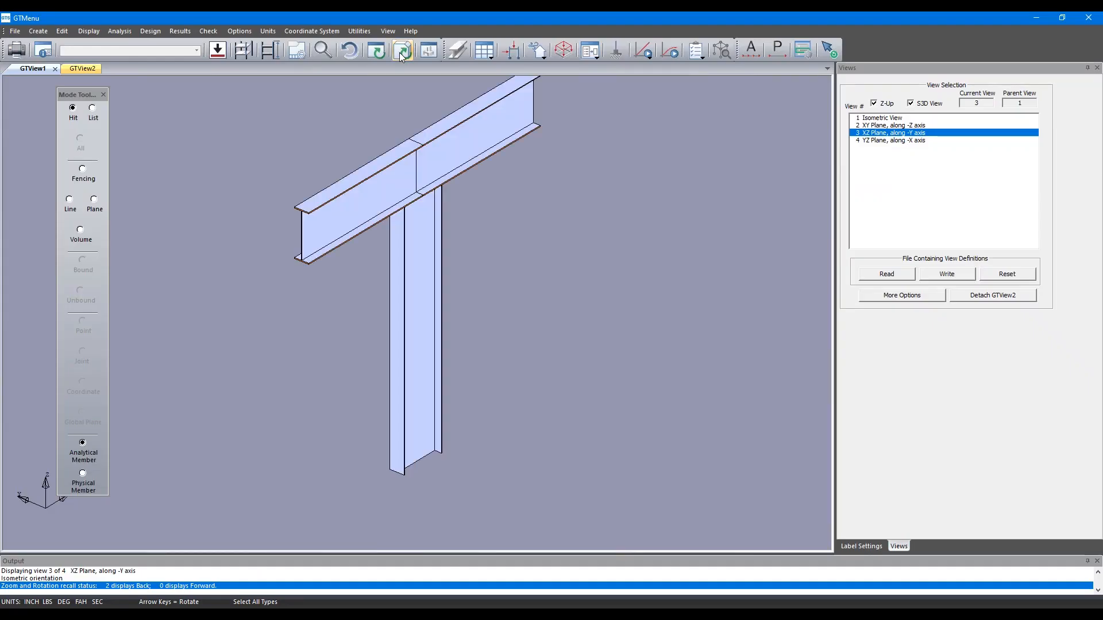
{"action": "middle_click_drag", "start_coordinate": [453, 254], "coordinate": [451, 292]}
{"action": "scroll", "coordinate": [456, 288], "scroll_direction": "down", "scroll_amount": 3}
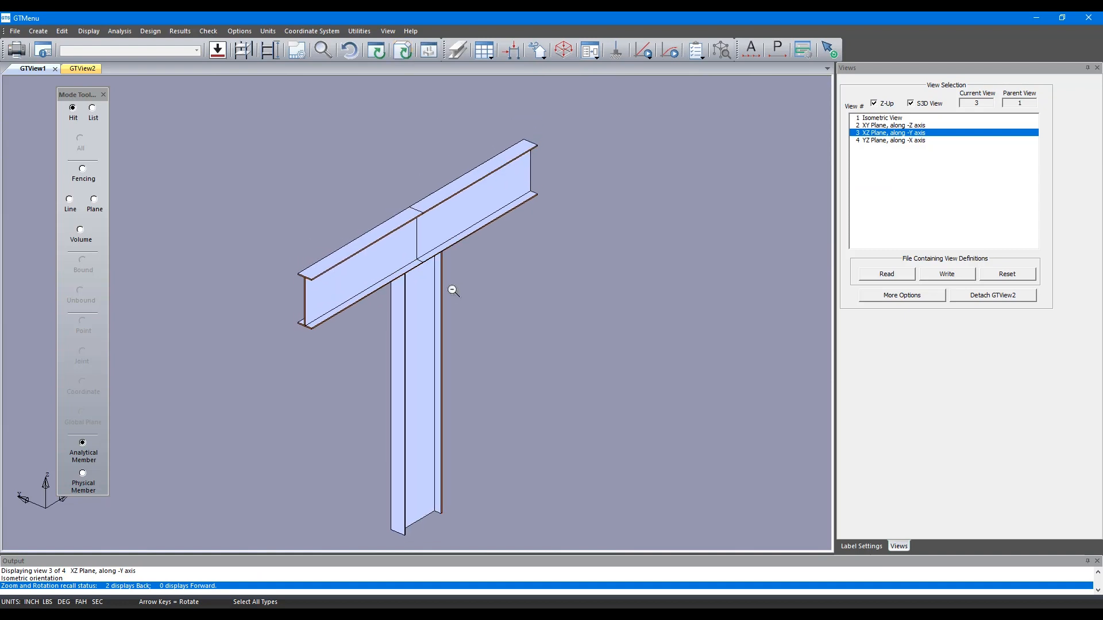
{"action": "scroll", "coordinate": [456, 288], "scroll_direction": "down", "scroll_amount": 2}
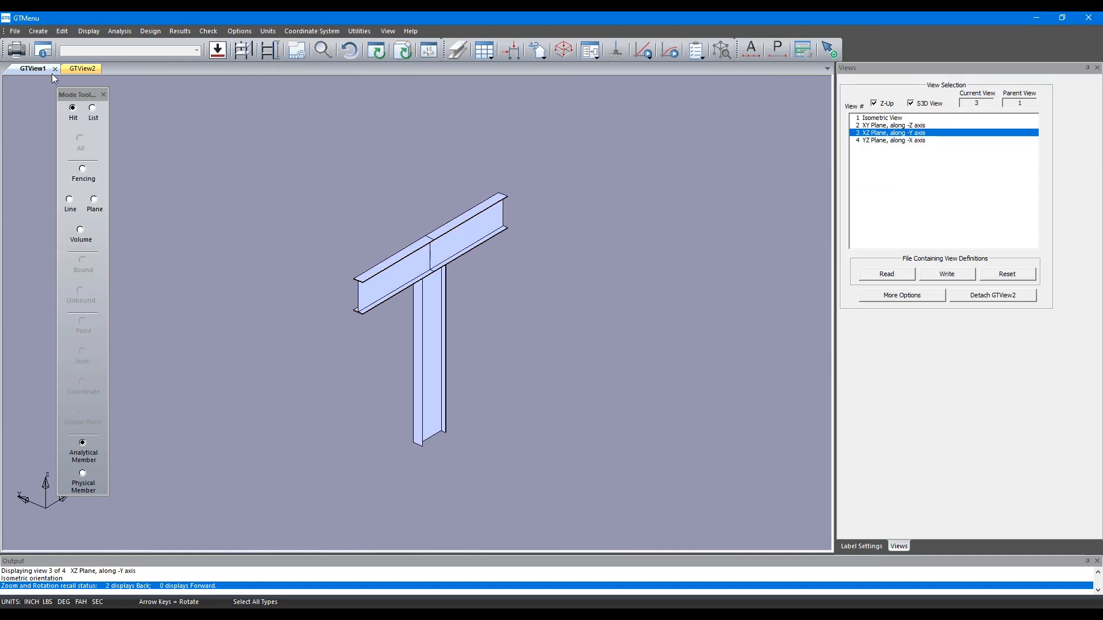
Start a CAESAR II piping import and load MPS-ENG 1.mdb from the CWS folder on the Desktop
{"action": "left_click", "coordinate": [38, 36]}
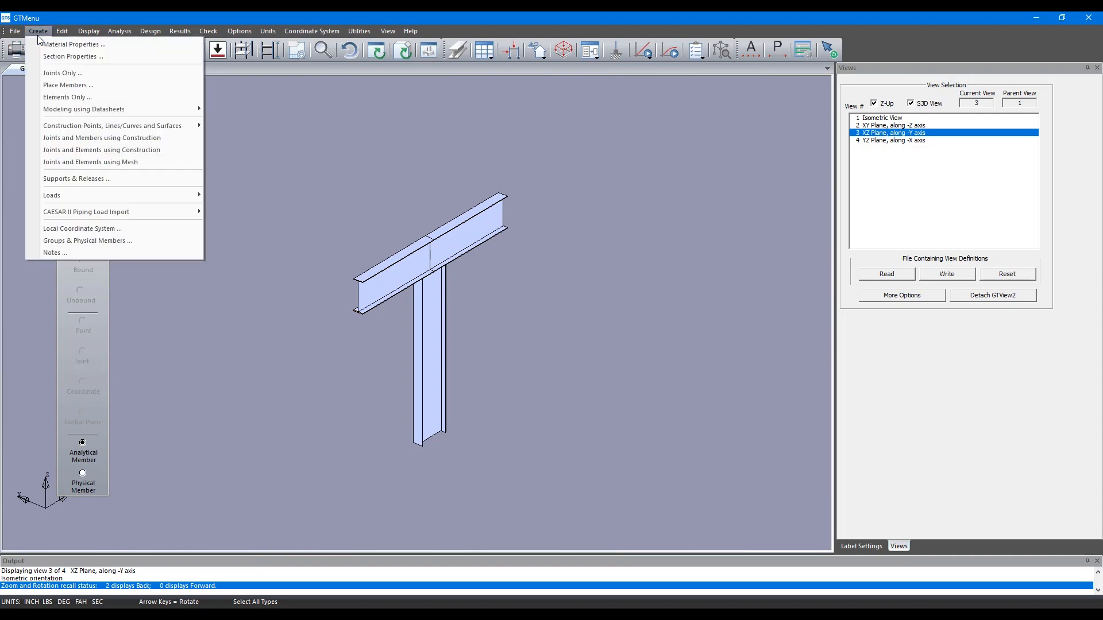
{"action": "mouse_move", "coordinate": [115, 197]}
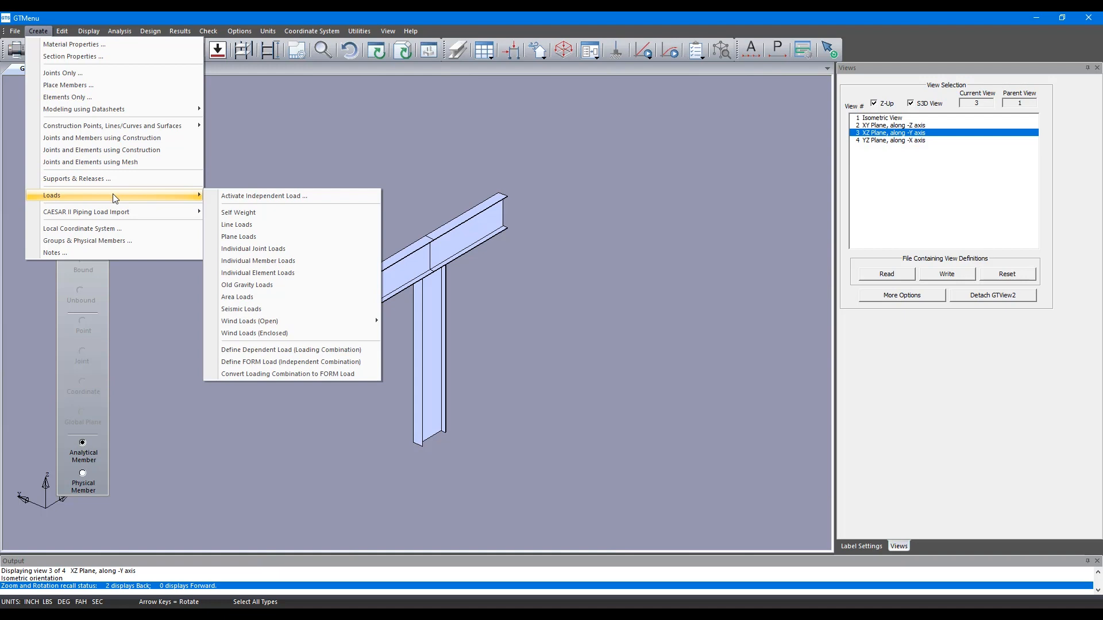
{"action": "mouse_move", "coordinate": [116, 217]}
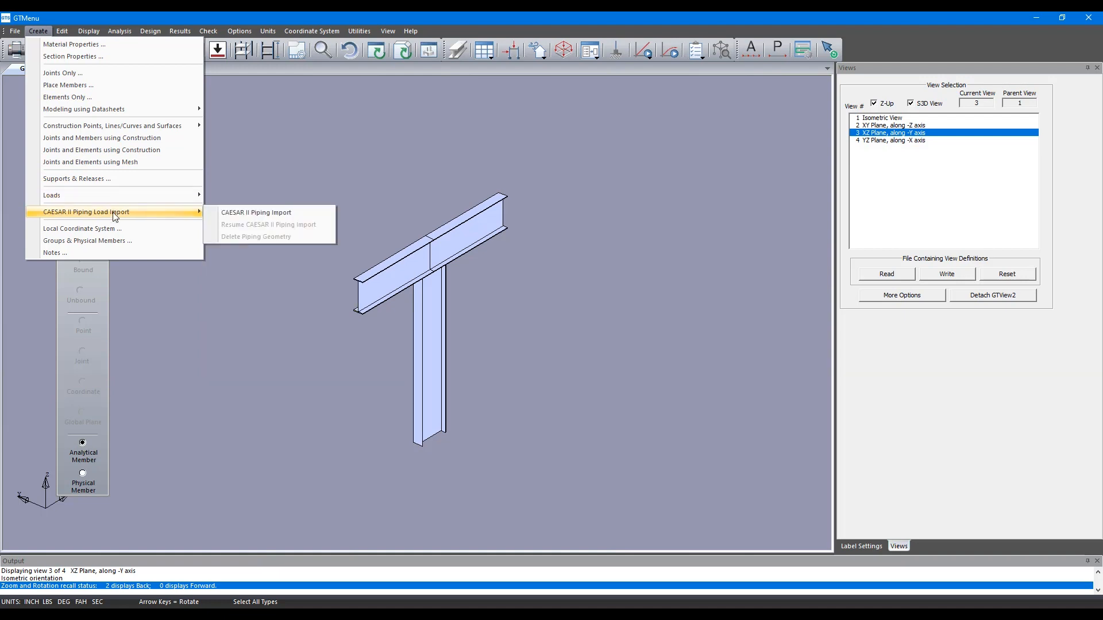
{"action": "left_click", "coordinate": [258, 214]}
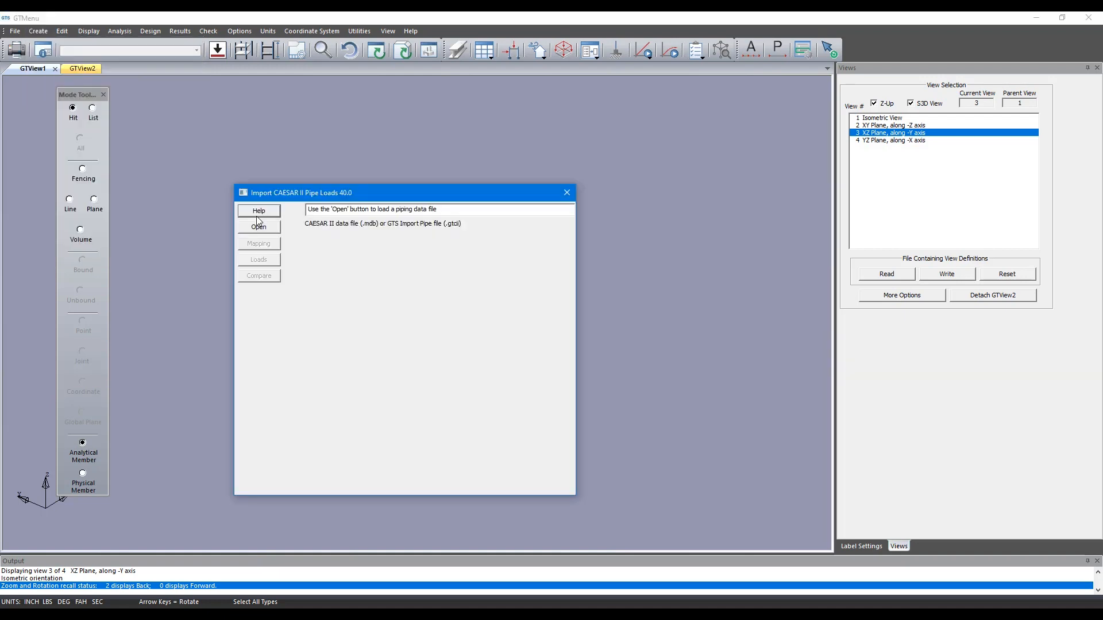
{"action": "left_click", "coordinate": [273, 229]}
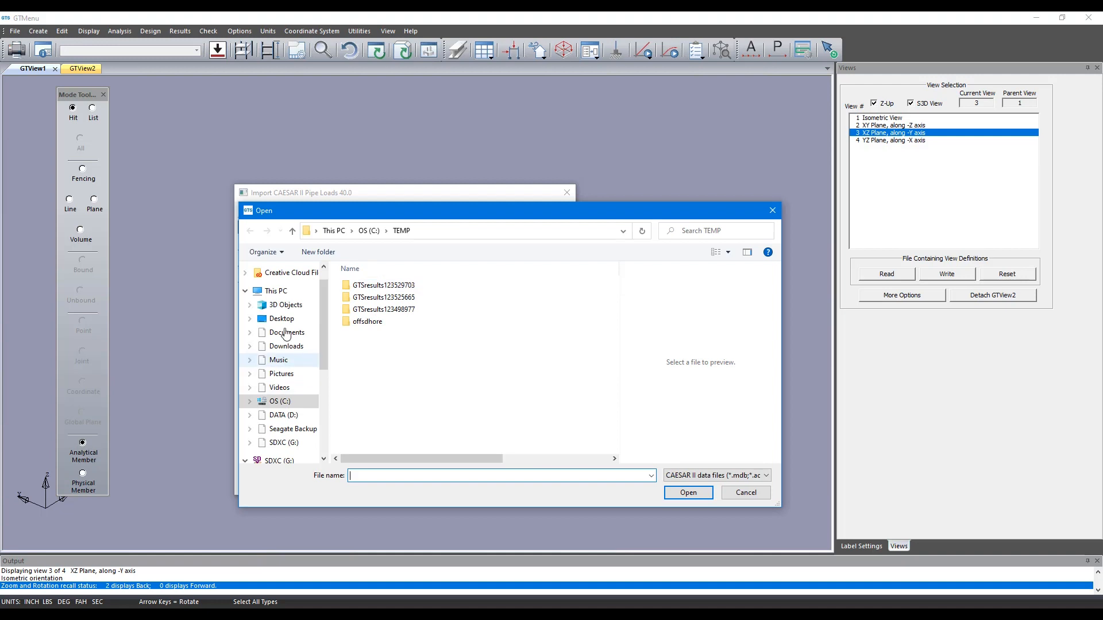
{"action": "left_click", "coordinate": [287, 320]}
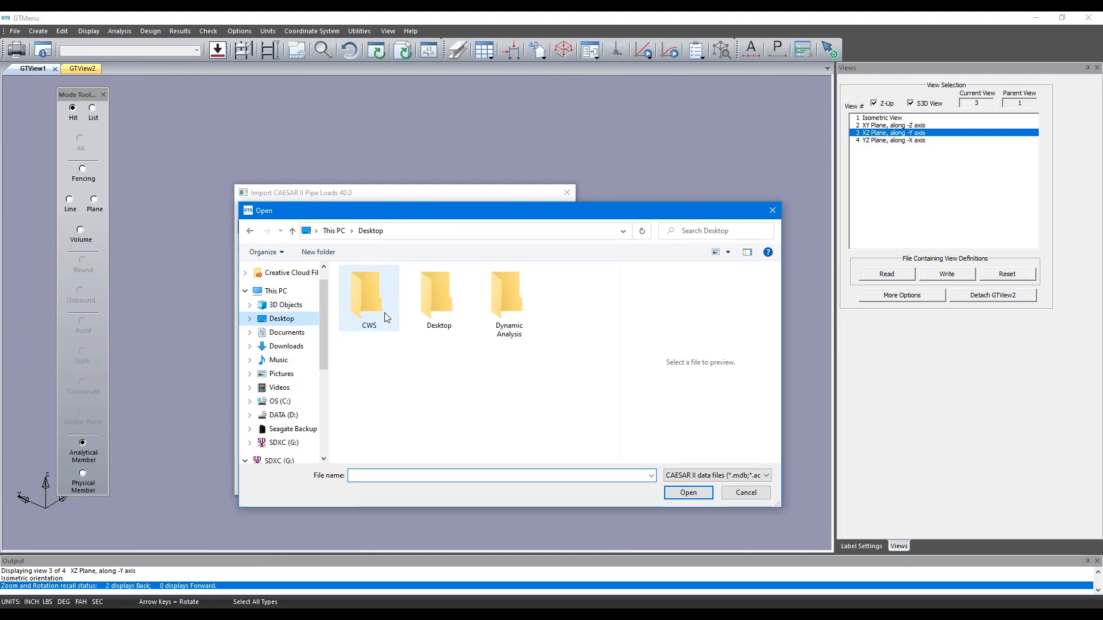
{"action": "left_click", "coordinate": [385, 312]}
{"action": "double_click", "coordinate": [385, 311]}
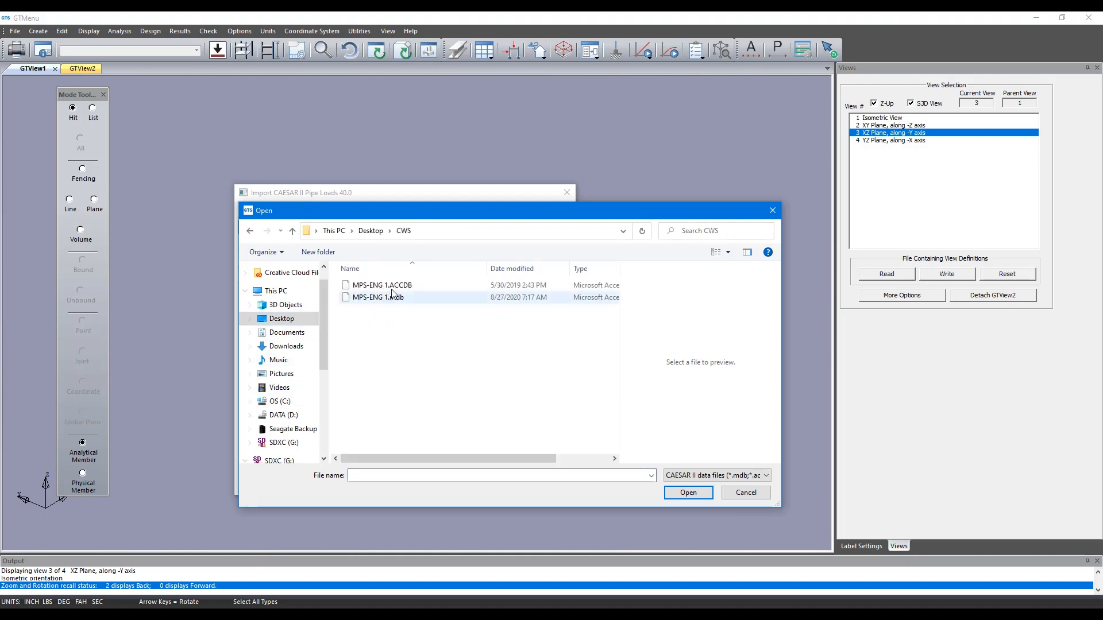
{"action": "left_click", "coordinate": [405, 298]}
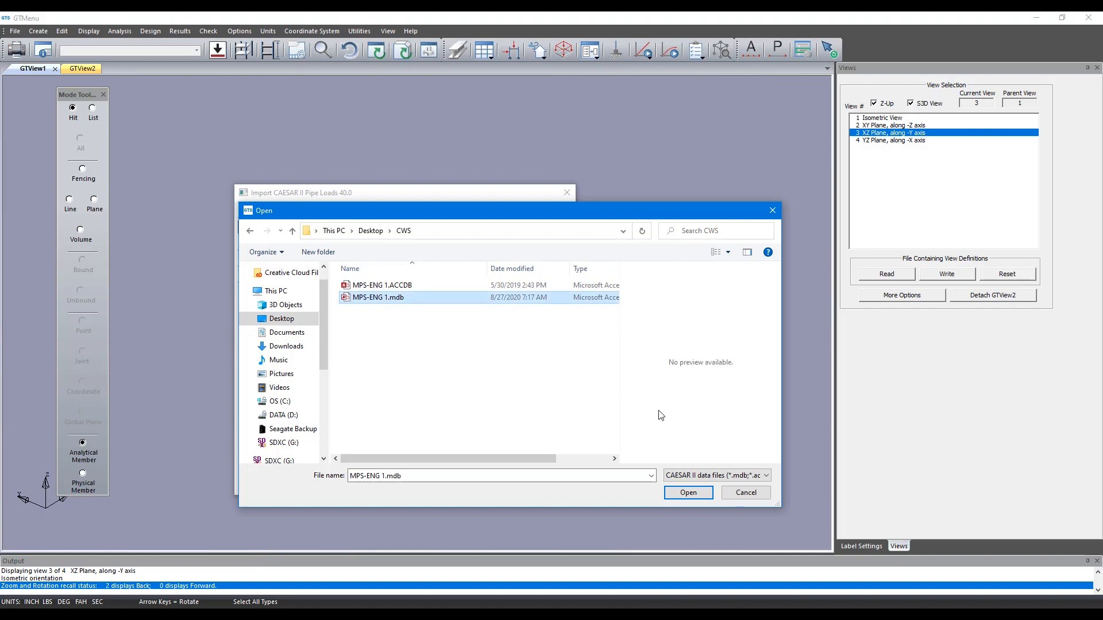
{"action": "left_click", "coordinate": [689, 494]}
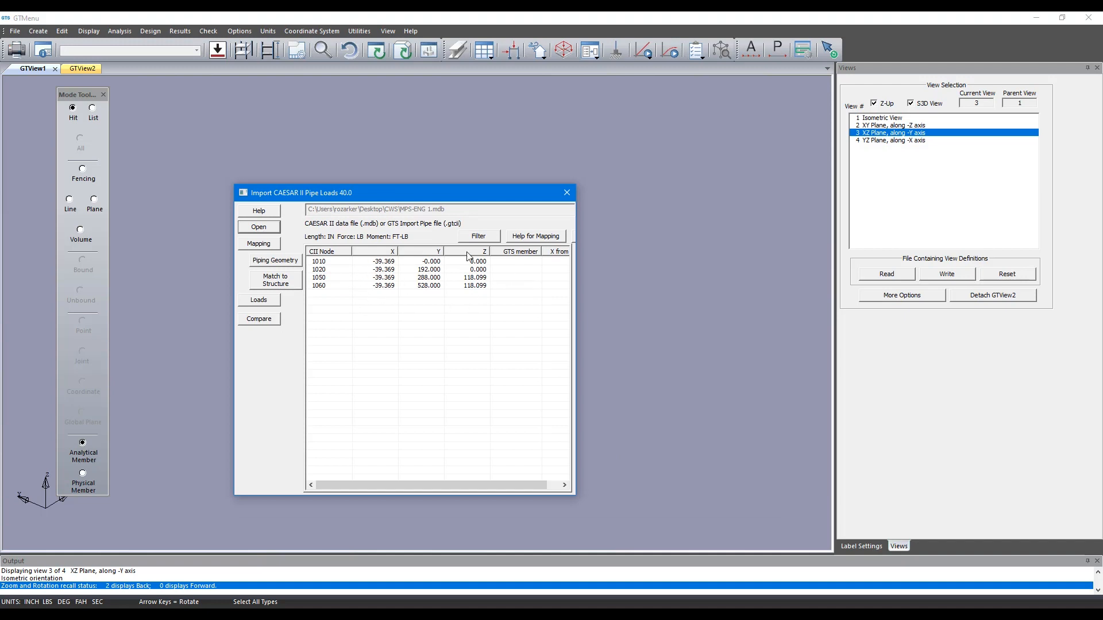
Start a piping geometry file for the imported nodes and choose piping.gti in the Desktop's CWS folder as its output
{"action": "left_click", "coordinate": [337, 286]}
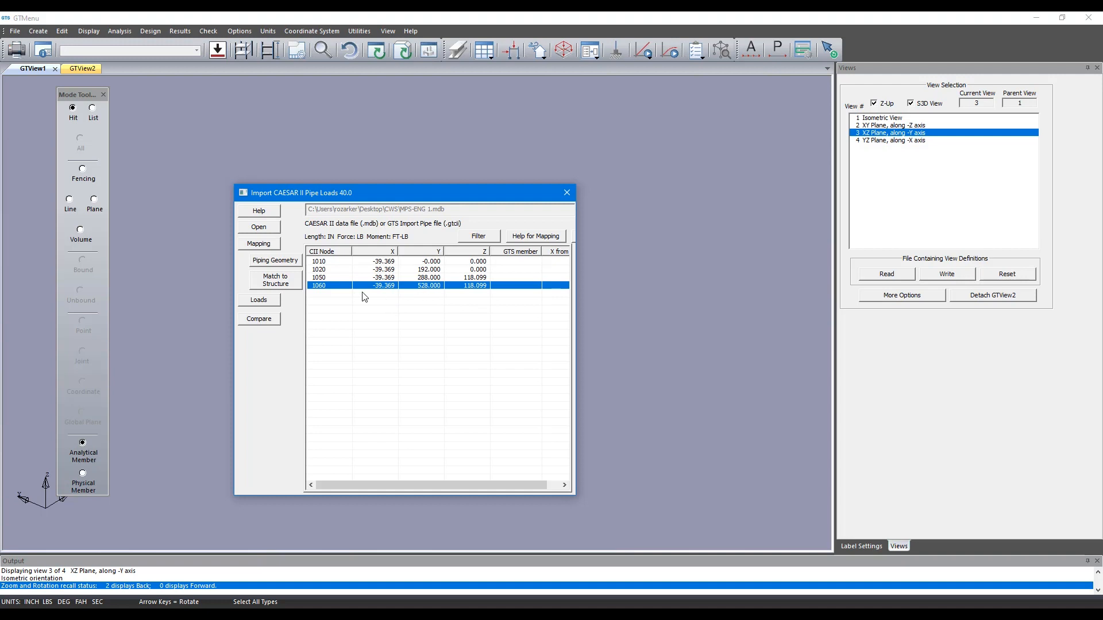
{"action": "left_click", "coordinate": [277, 262]}
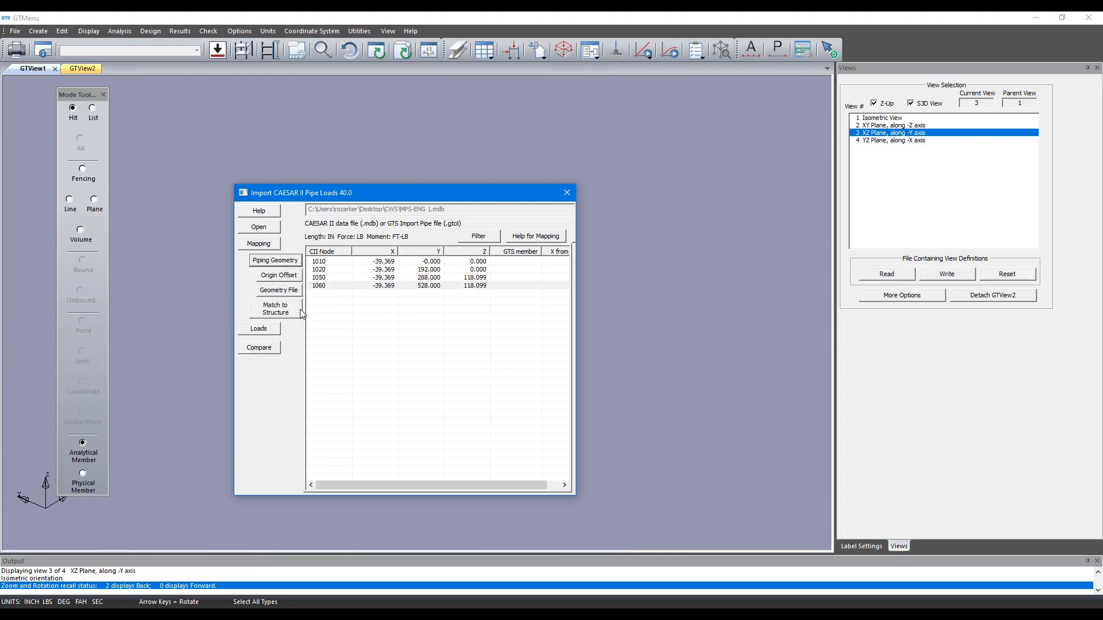
{"action": "left_click", "coordinate": [293, 291]}
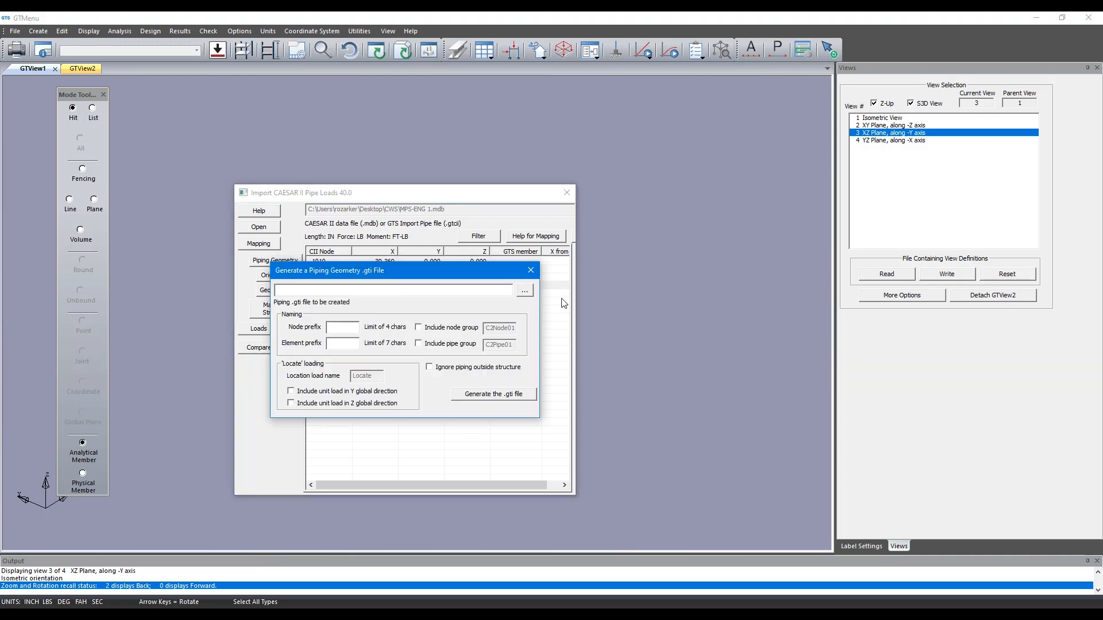
{"action": "left_click", "coordinate": [527, 291]}
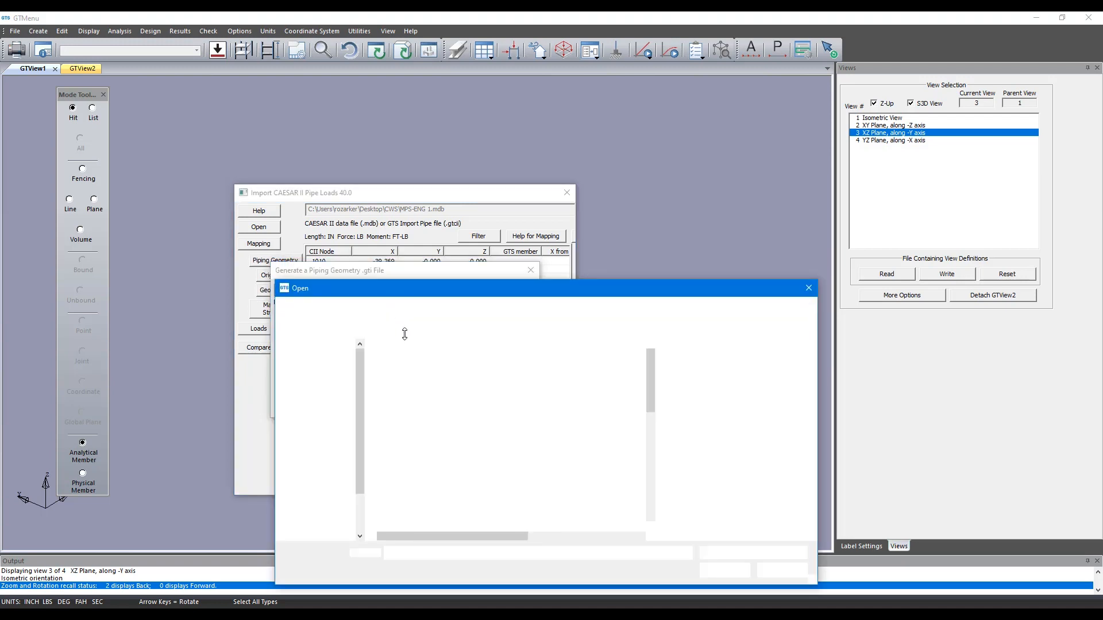
{"action": "left_click", "coordinate": [317, 383]}
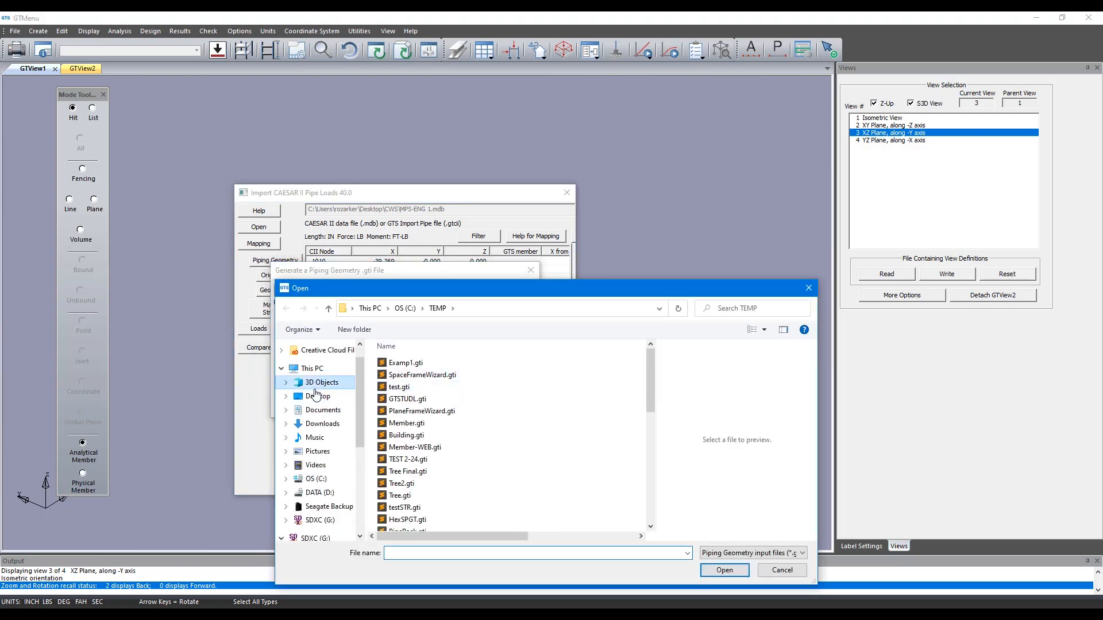
{"action": "left_click", "coordinate": [317, 395]}
{"action": "left_click", "coordinate": [472, 387]}
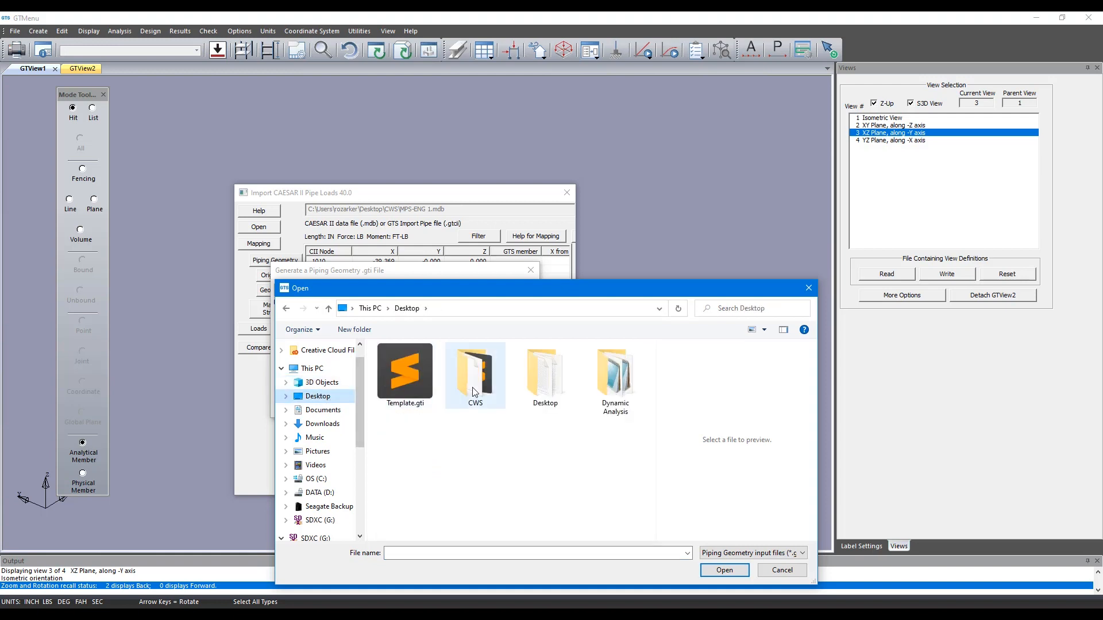
{"action": "double_click", "coordinate": [472, 387]}
{"action": "left_click", "coordinate": [428, 390]}
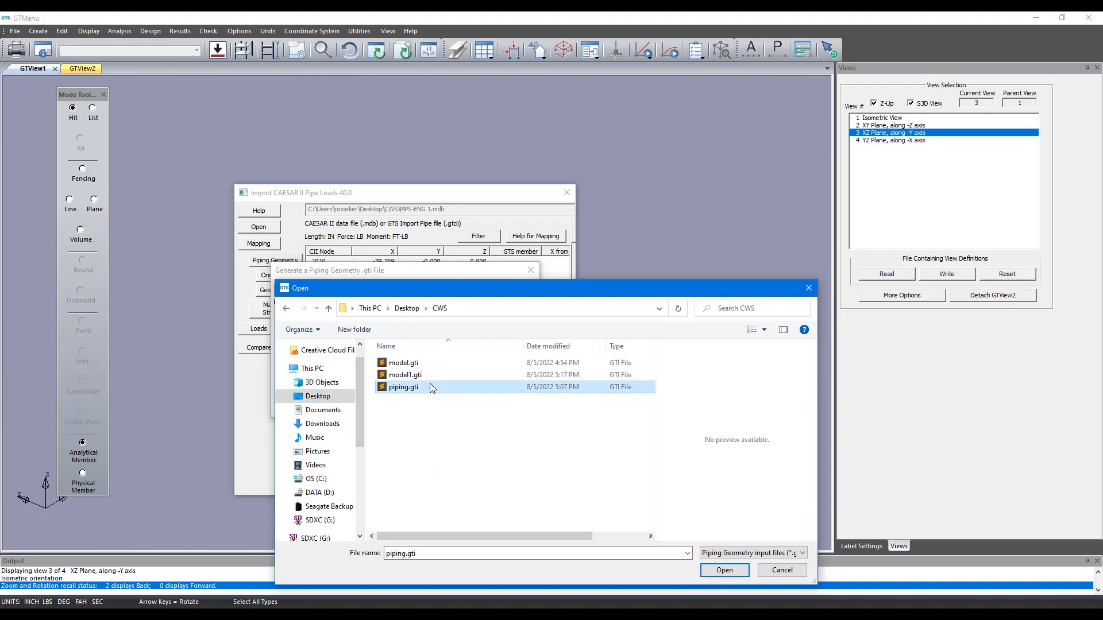
{"action": "double_click", "coordinate": [428, 391]}
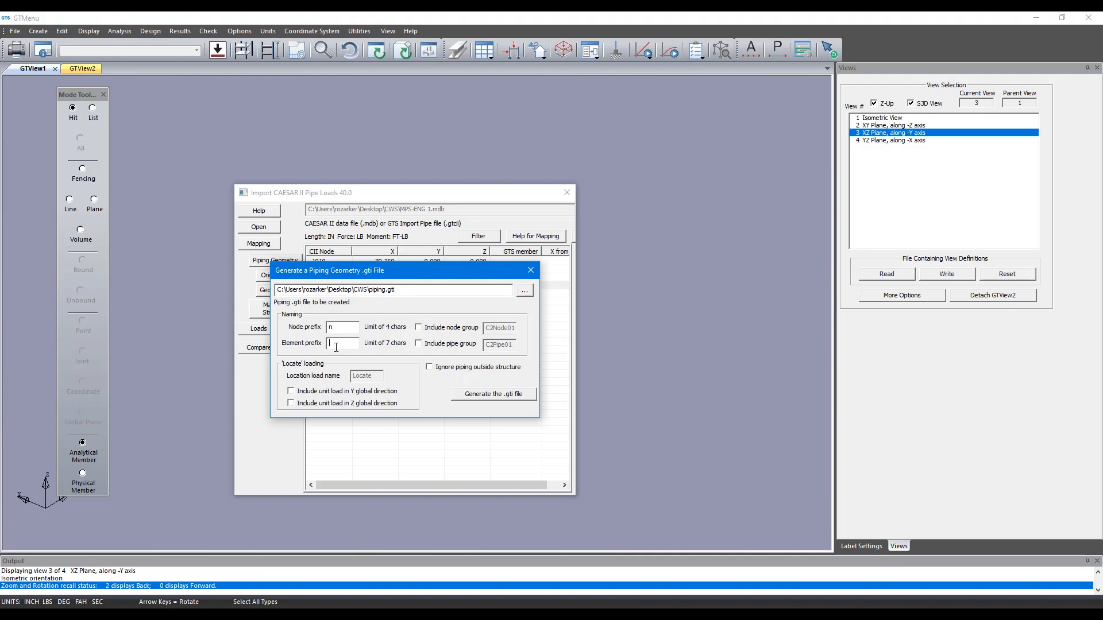
Set the element prefix to e, generate the piping.gti geometry file, and open it for review
{"action": "left_click", "coordinate": [337, 344]}
{"action": "type", "text": "e"}
{"action": "left_click", "coordinate": [507, 397]}
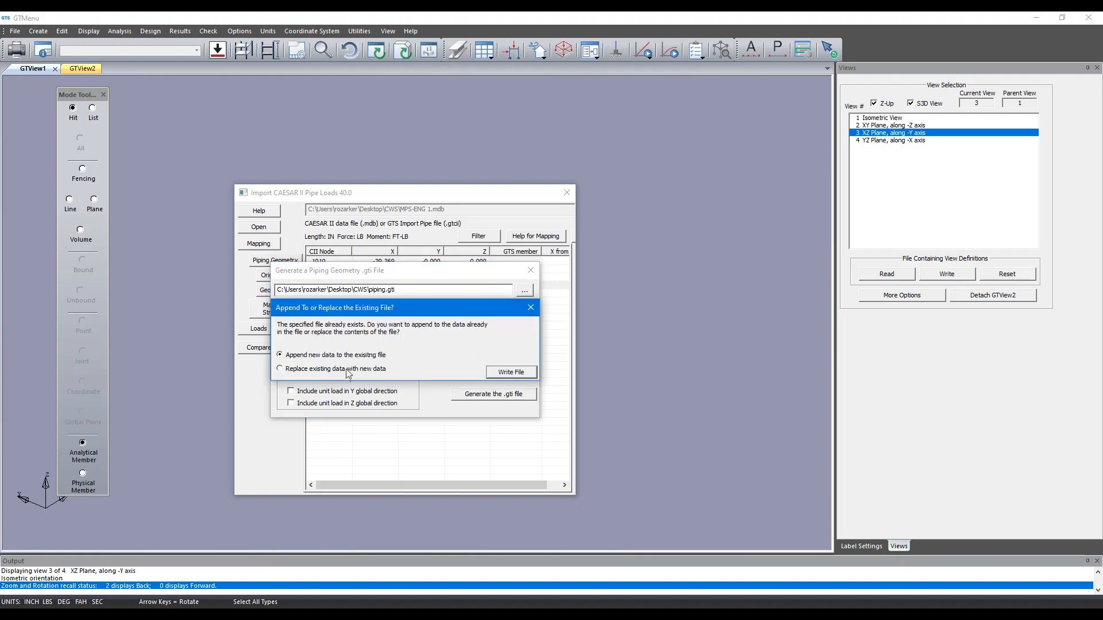
{"action": "left_click", "coordinate": [497, 372]}
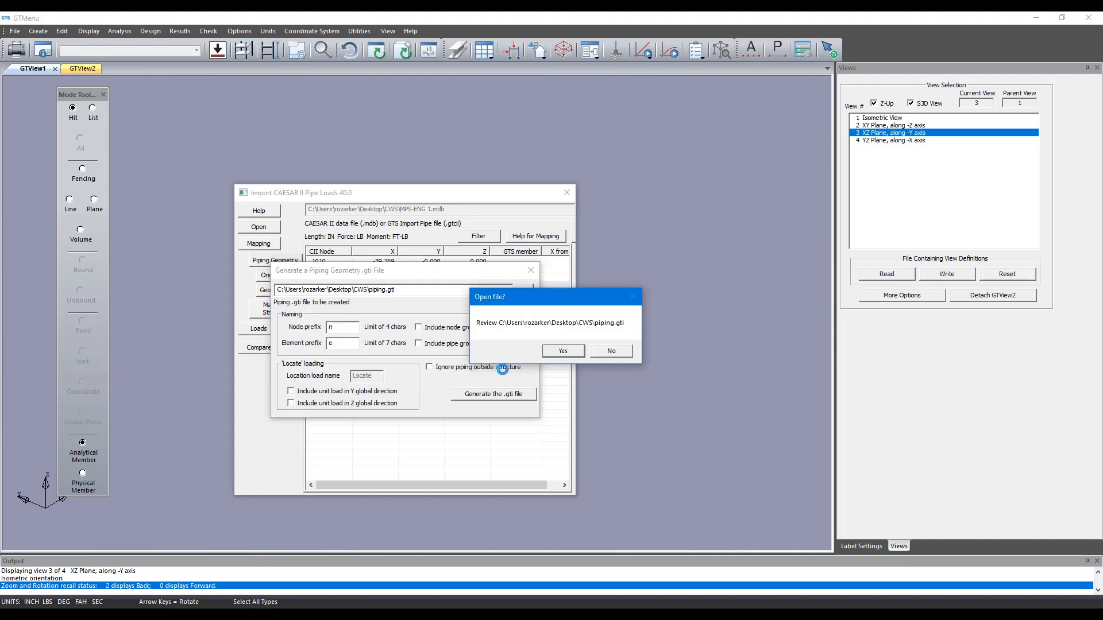
{"action": "left_click", "coordinate": [551, 349]}
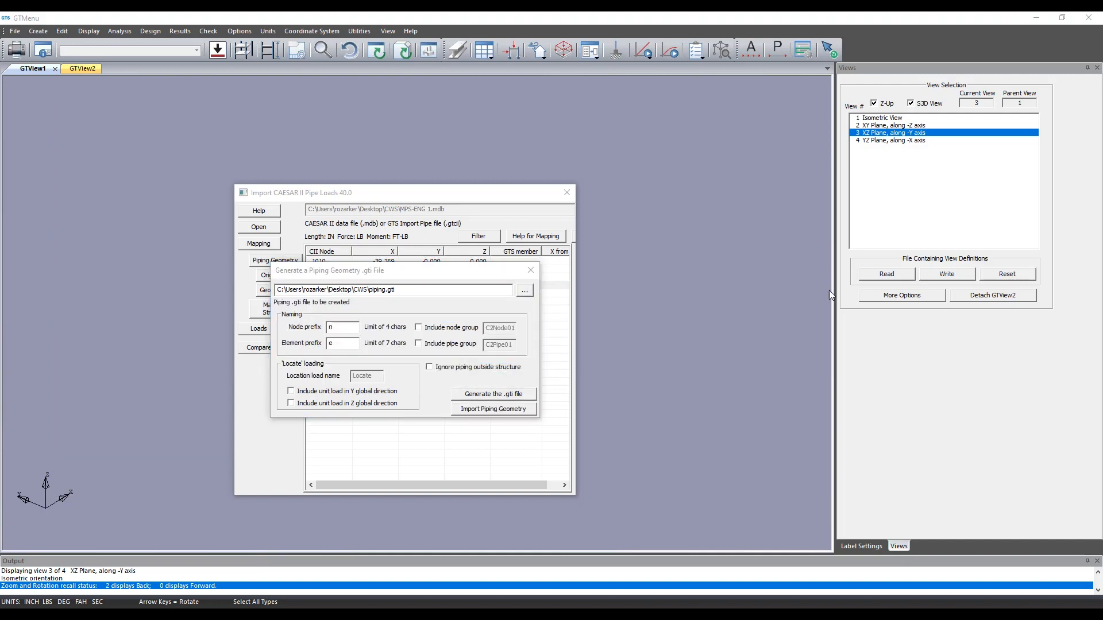
Import the generated piping geometry into the structural model and close the output monitor
{"action": "left_click", "coordinate": [499, 408]}
{"action": "left_click", "coordinate": [636, 362]}
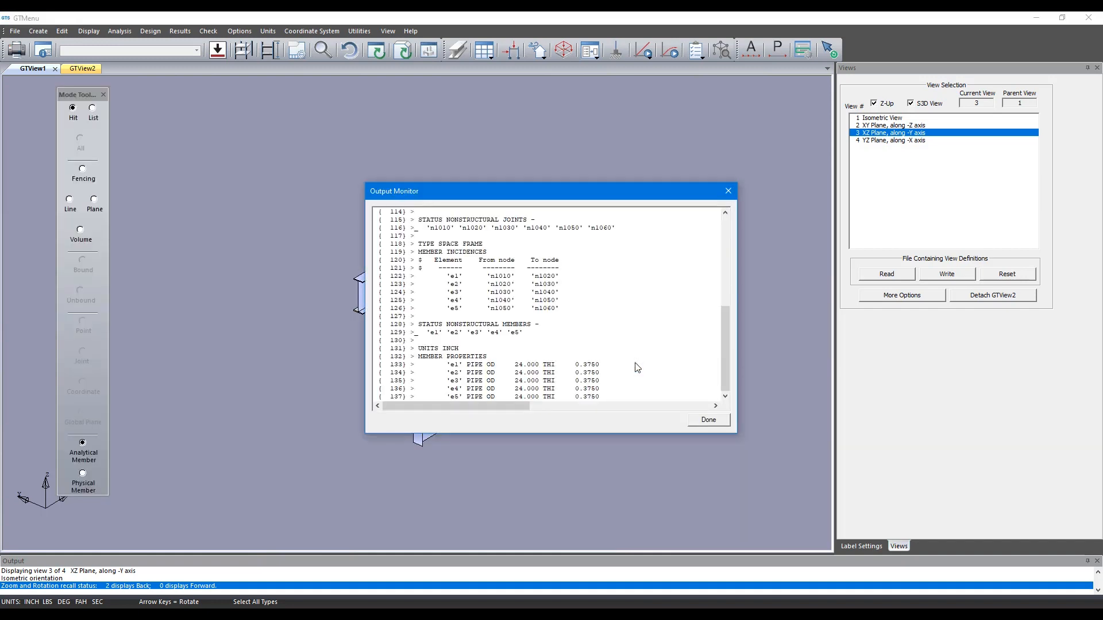
{"action": "left_click", "coordinate": [715, 423]}
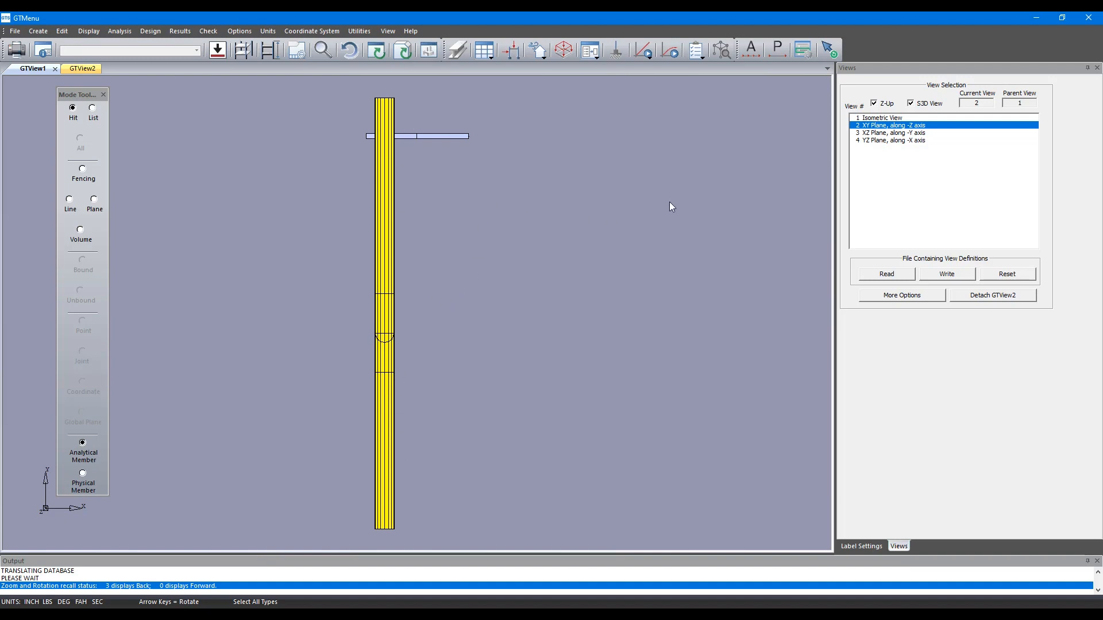
Examine the frame and piping together in isometric view with solid member sections, and return to the wireframe display
{"action": "key", "text": "i"}
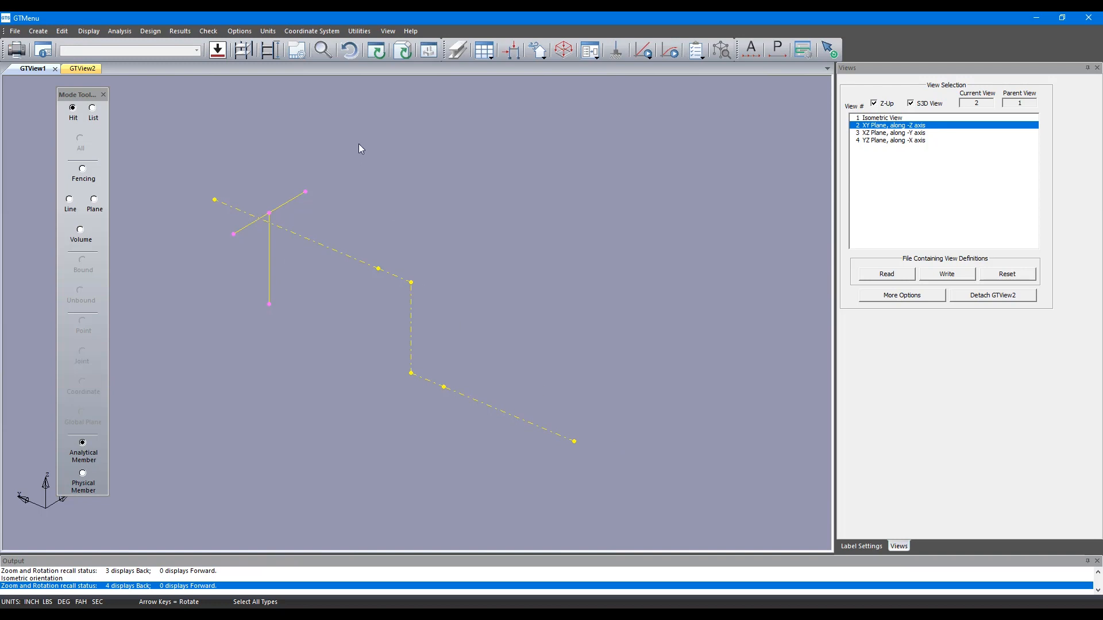
{"action": "left_click", "coordinate": [404, 50]}
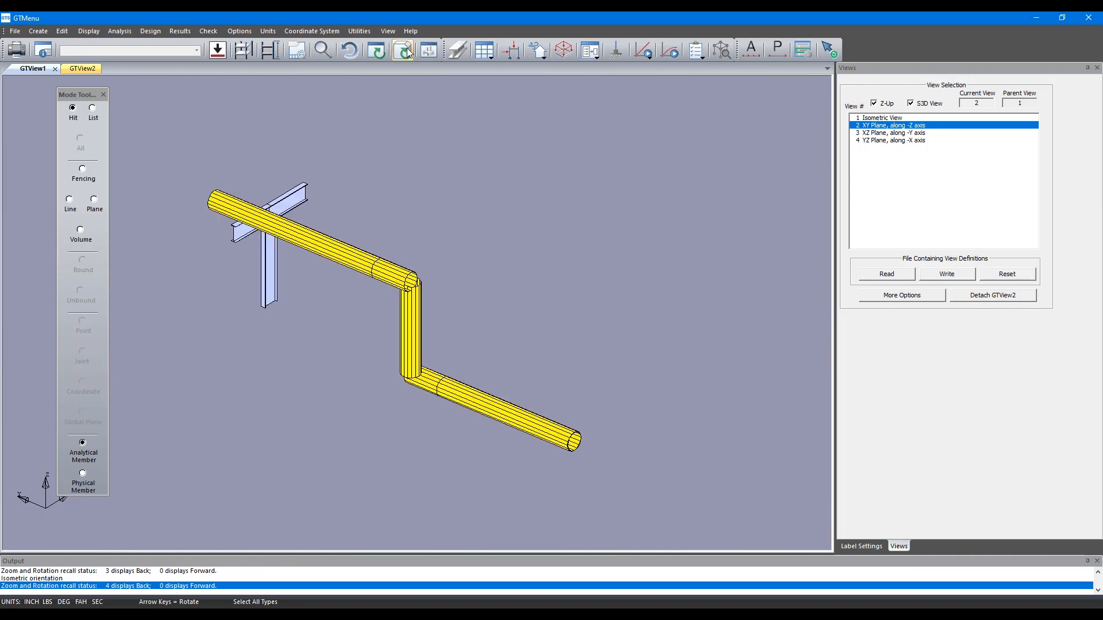
{"action": "left_click", "coordinate": [396, 54]}
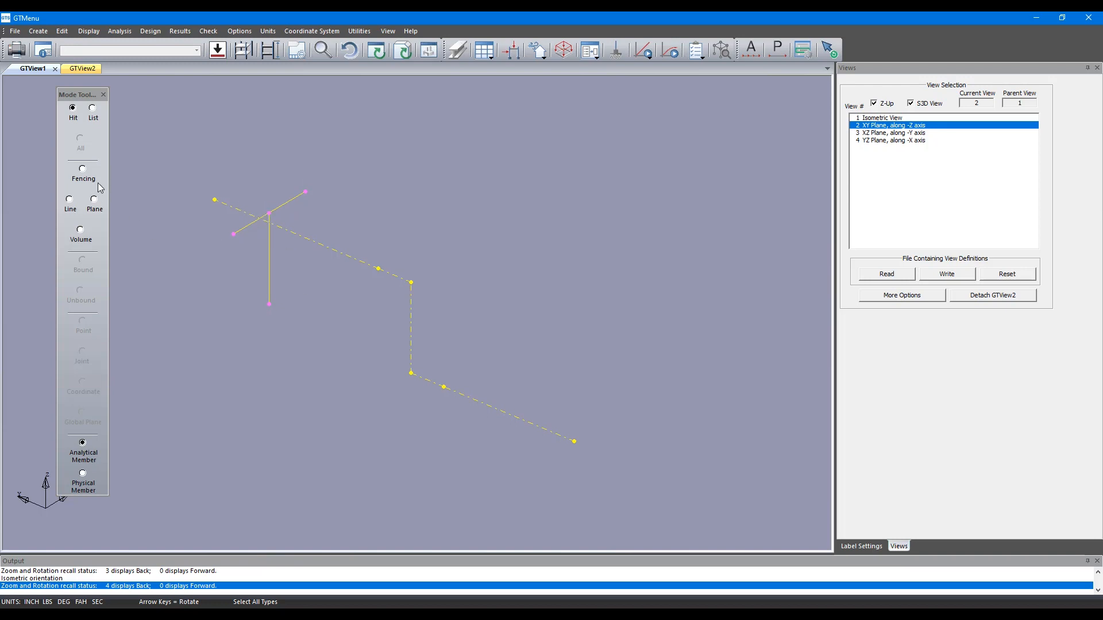
Delete the imported piping geometry from the model, leaving only the T-shaped support frame
{"action": "left_click", "coordinate": [60, 32]}
{"action": "mouse_move", "coordinate": [38, 31]}
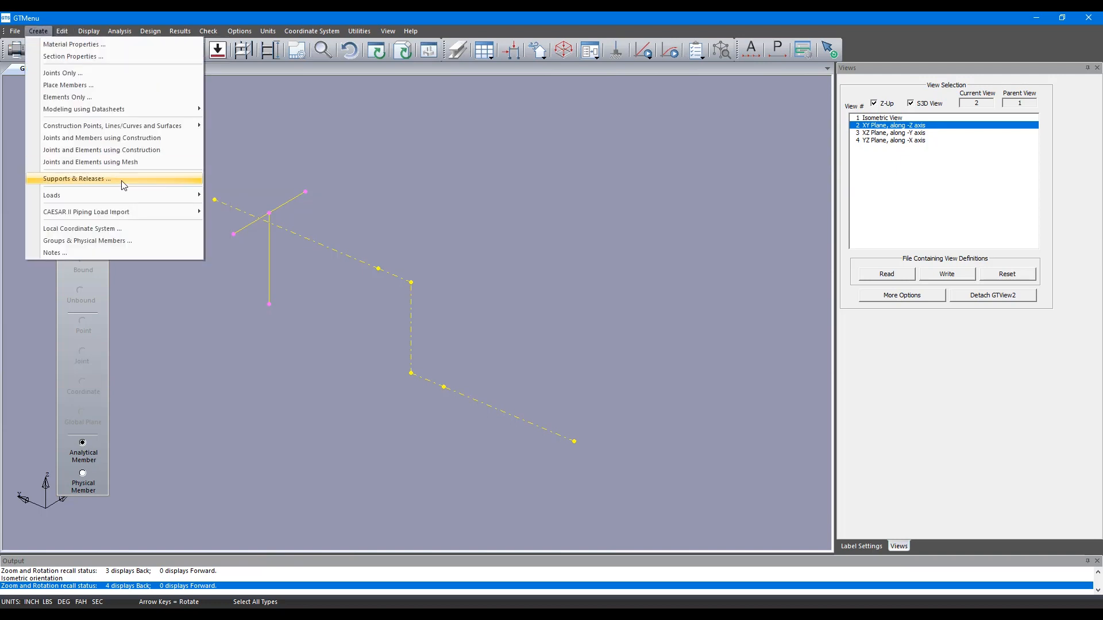
{"action": "mouse_move", "coordinate": [190, 218]}
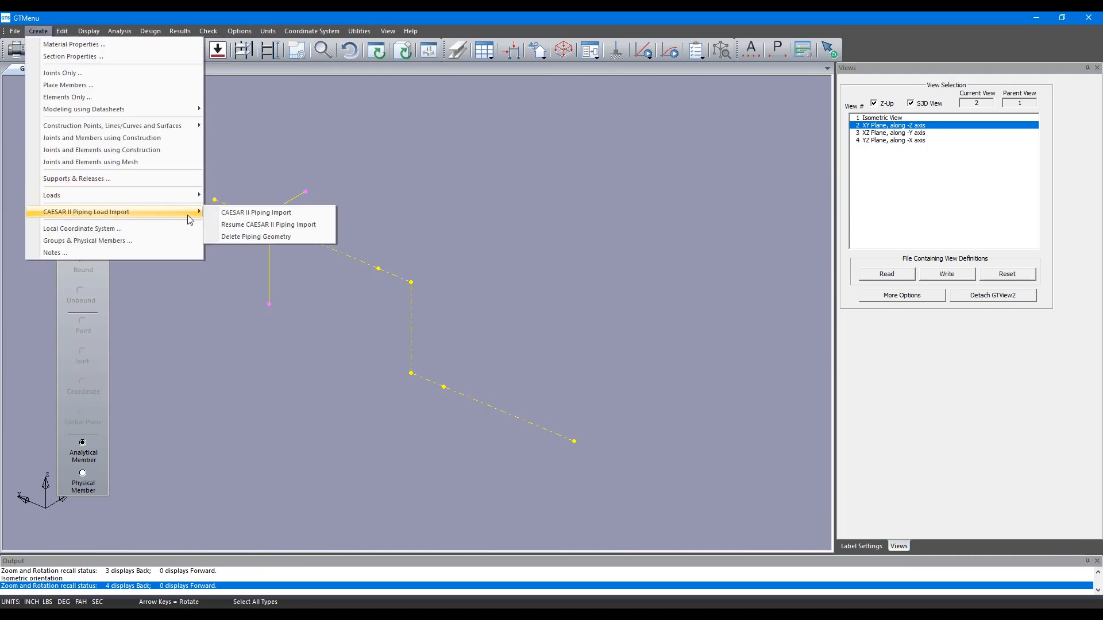
{"action": "left_click", "coordinate": [272, 236]}
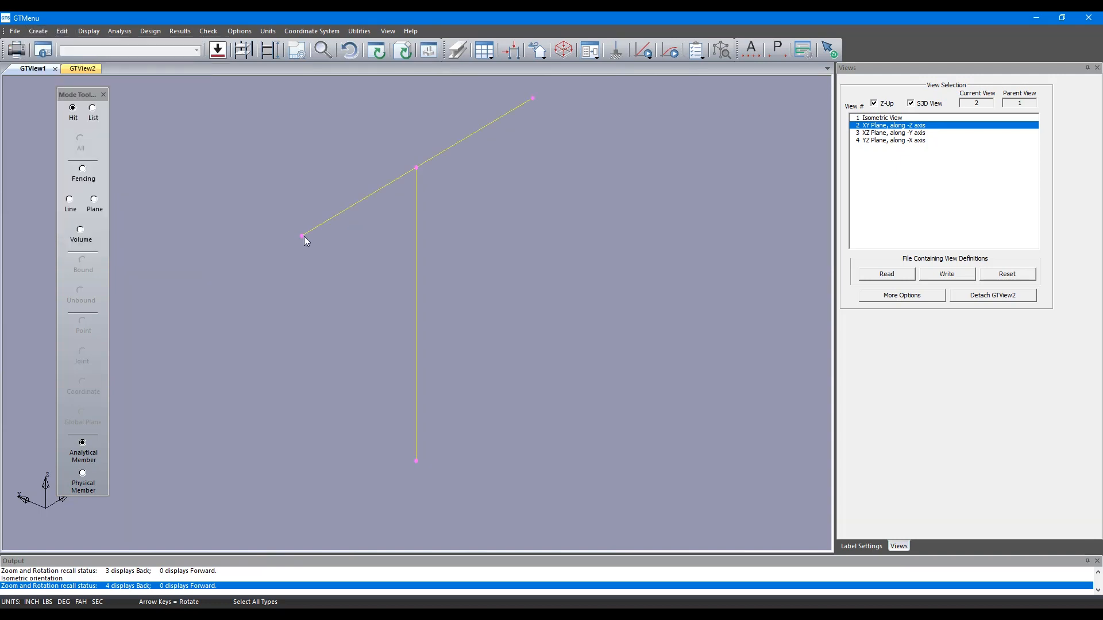
Resume the CAESAR II import and save a node mapping with Z gravity, perpendicular members only, 100 in structure tolerance and 100 in member proximity
{"action": "left_click", "coordinate": [38, 31]}
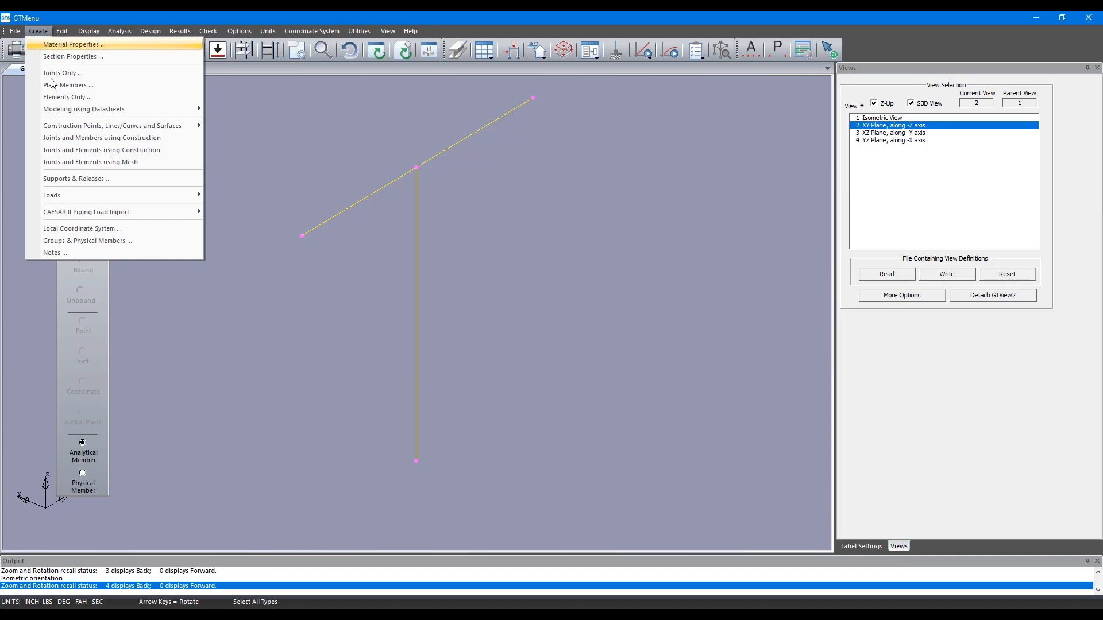
{"action": "mouse_move", "coordinate": [104, 211]}
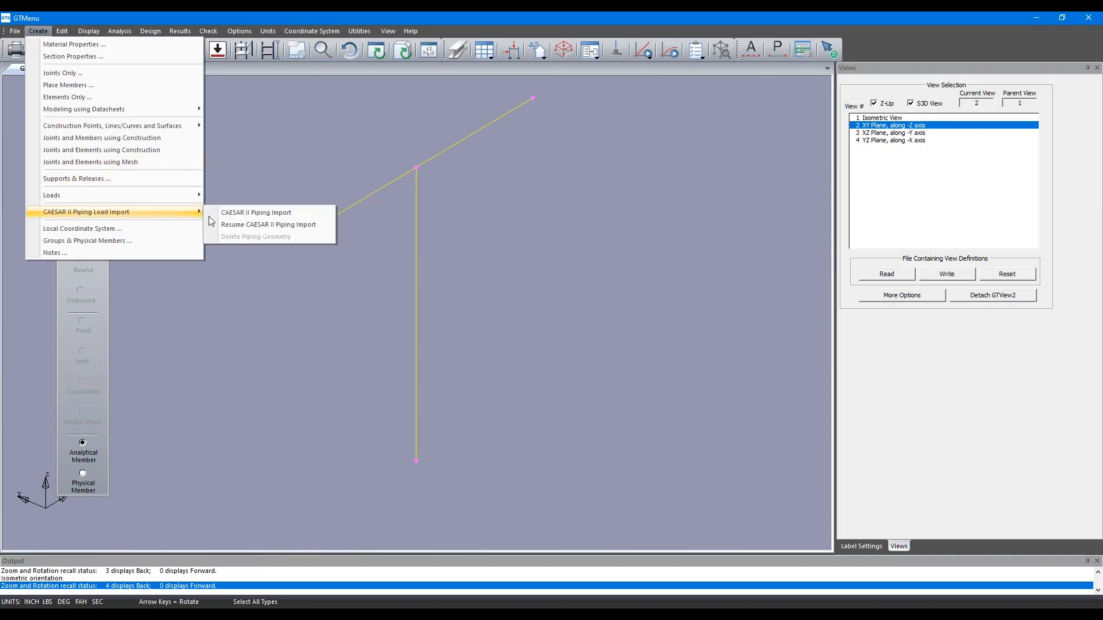
{"action": "left_click", "coordinate": [280, 216]}
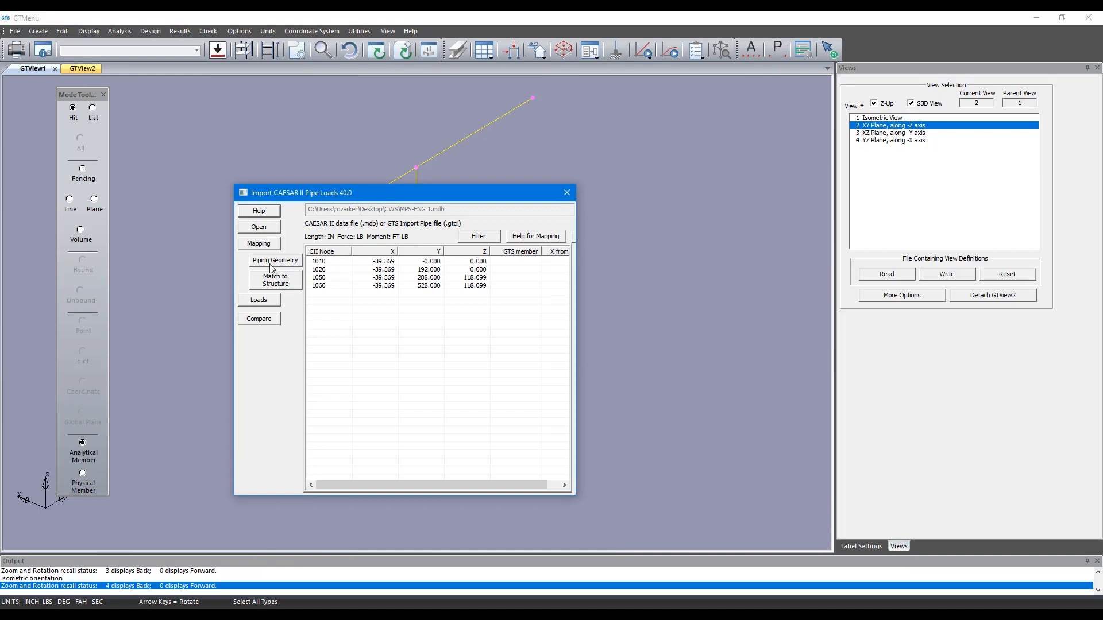
{"action": "left_click", "coordinate": [290, 288]}
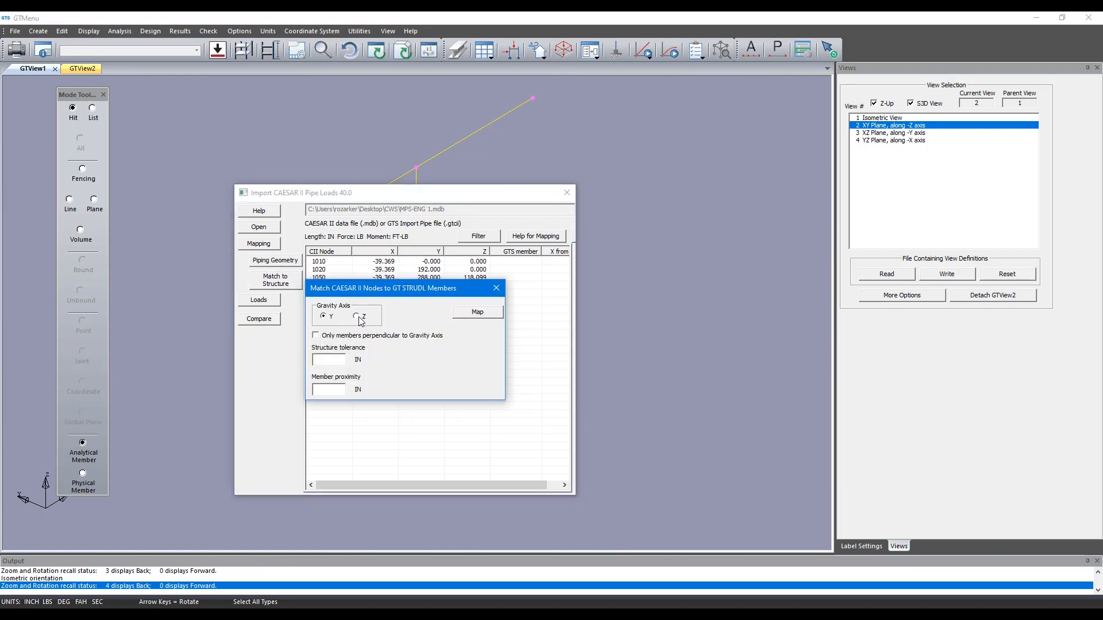
{"action": "left_click", "coordinate": [316, 337]}
{"action": "left_click", "coordinate": [474, 313]}
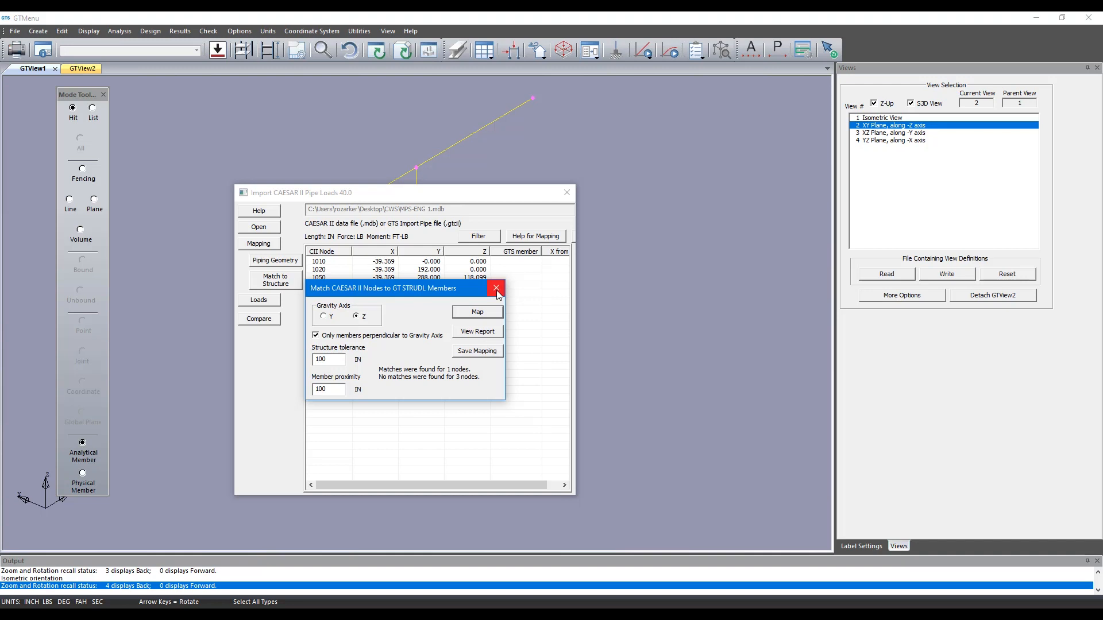
{"action": "left_click", "coordinate": [485, 356]}
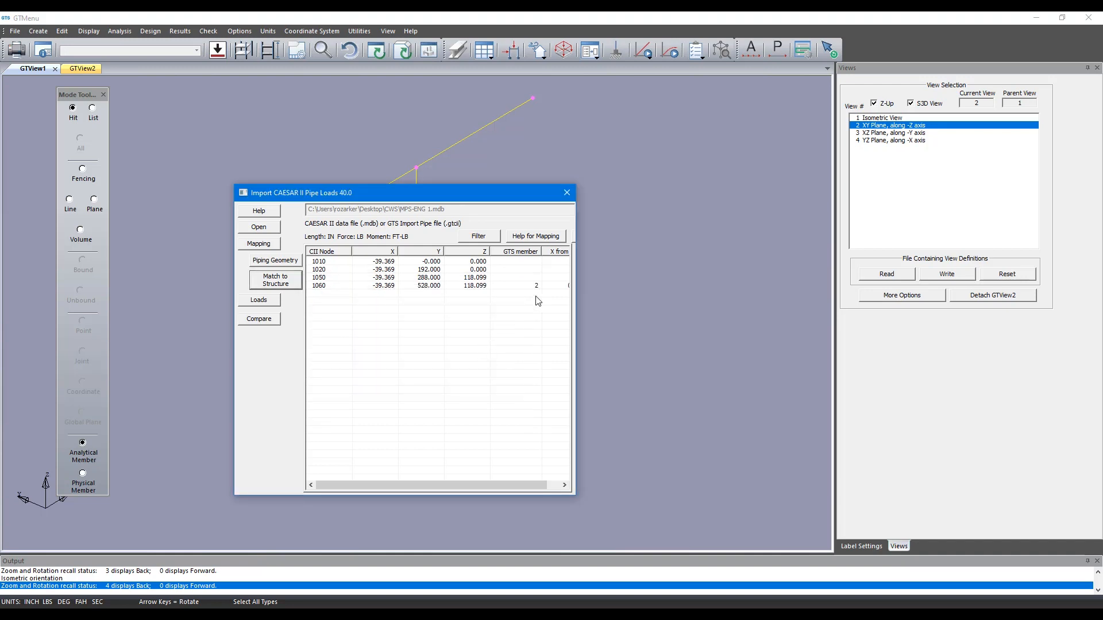
Examine the member mapping of CAESAR II node 1060 and the loads listed for that node
{"action": "left_click", "coordinate": [319, 287]}
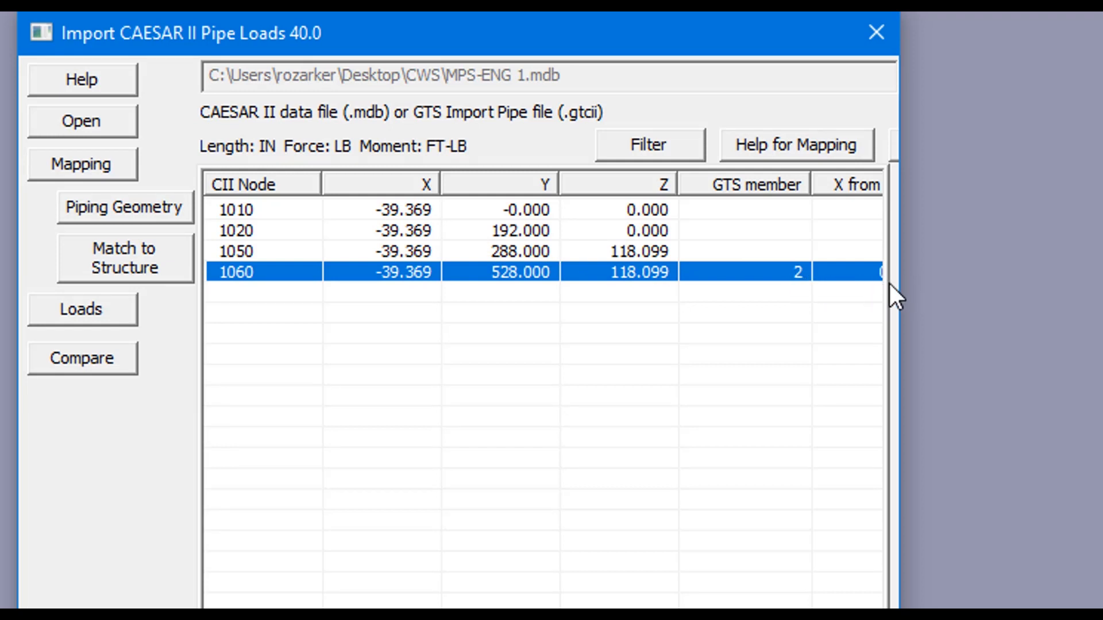
{"action": "left_click_drag", "start_coordinate": [899, 283], "coordinate": [1065, 312]}
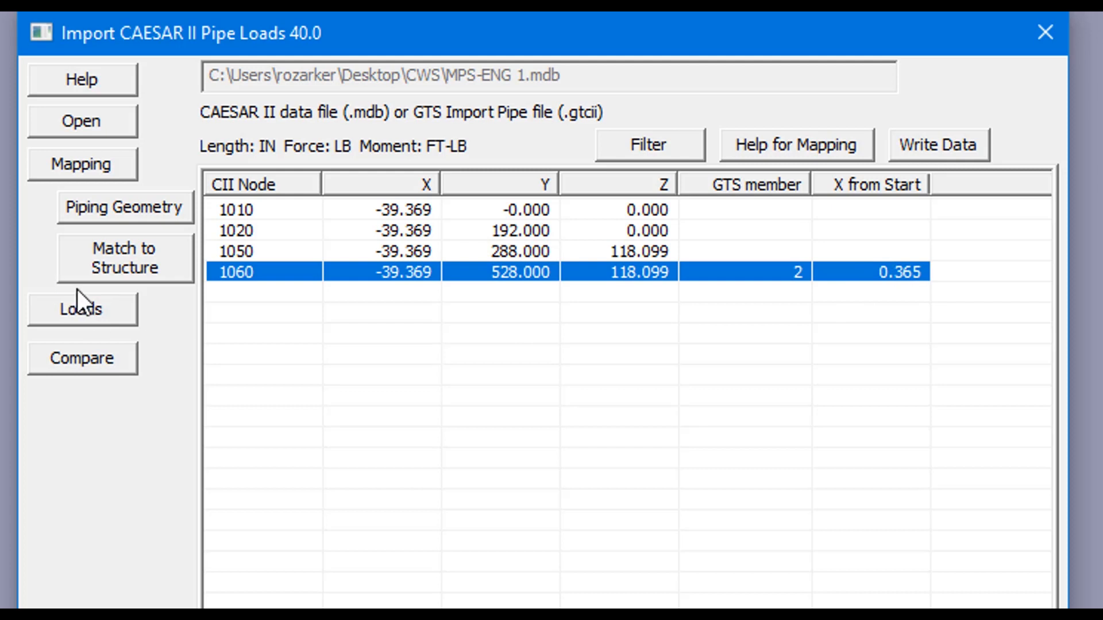
{"action": "left_click", "coordinate": [105, 317]}
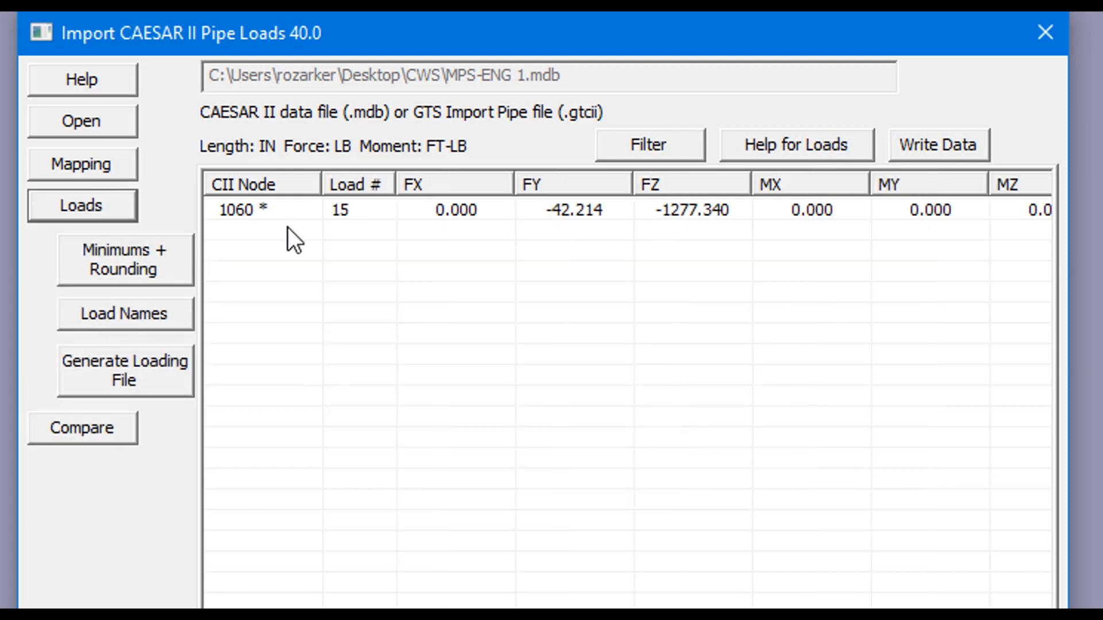
{"action": "left_click", "coordinate": [274, 208]}
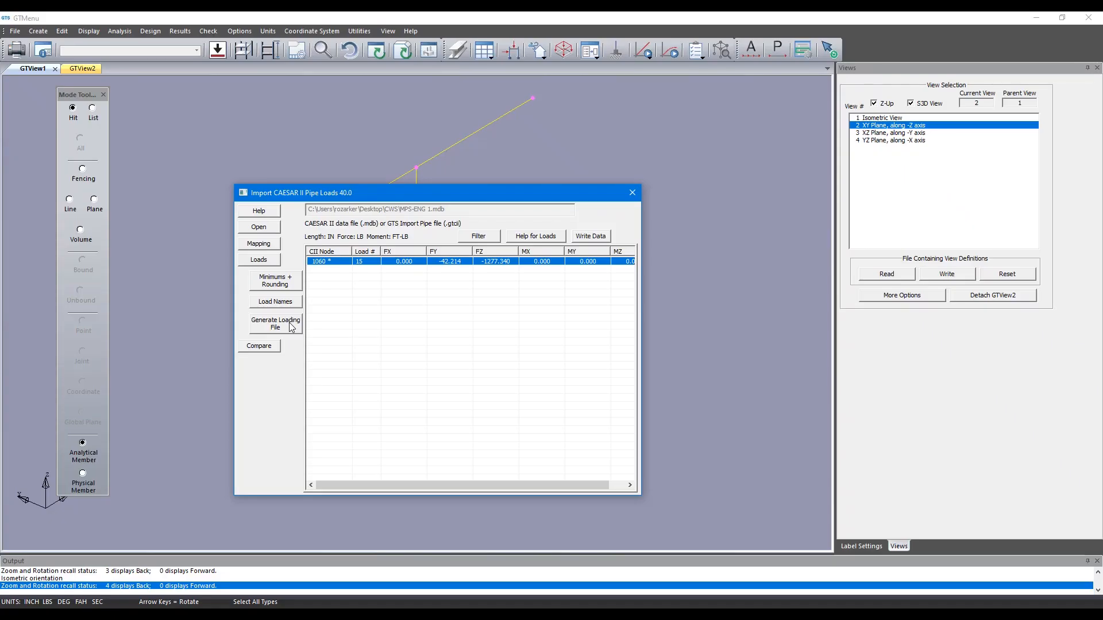
Generate a GT STRUDL loading file named loads.gti in the Desktop's CWS folder, using inches and pounds
{"action": "left_click", "coordinate": [157, 368]}
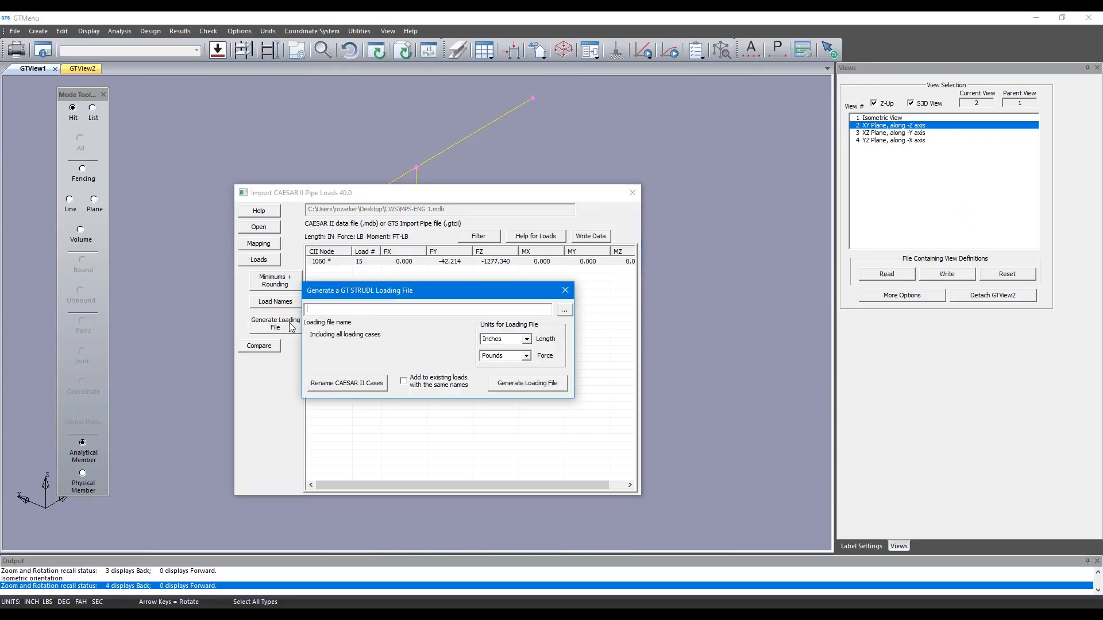
{"action": "left_click", "coordinate": [564, 312]}
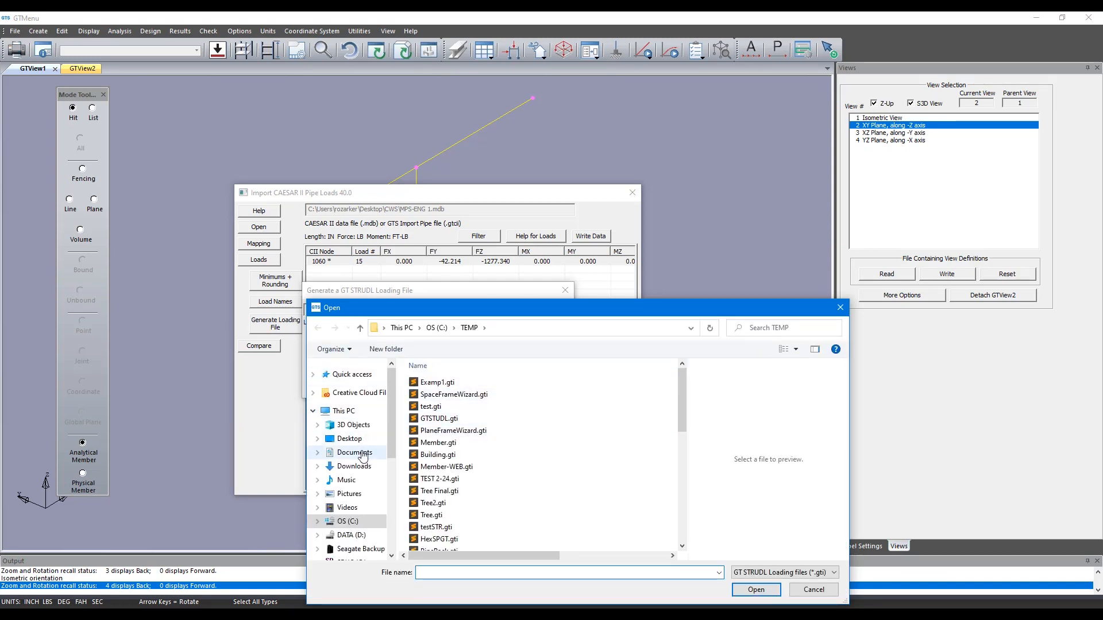
{"action": "left_click", "coordinate": [349, 438]}
{"action": "left_click", "coordinate": [436, 393]}
{"action": "left_click", "coordinate": [509, 405]}
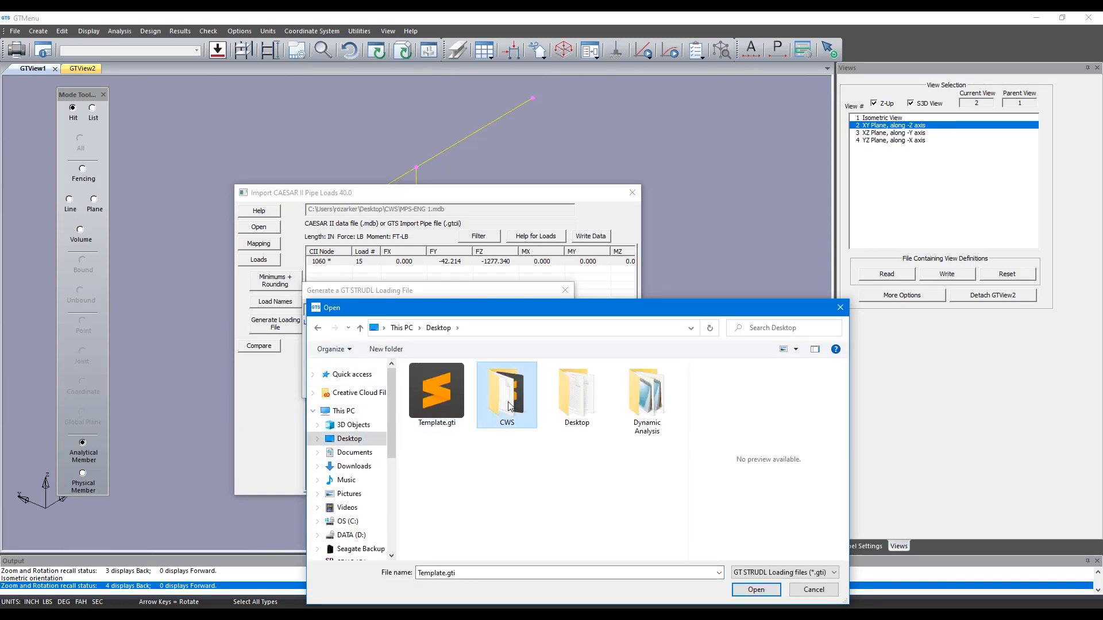
{"action": "double_click", "coordinate": [508, 405]}
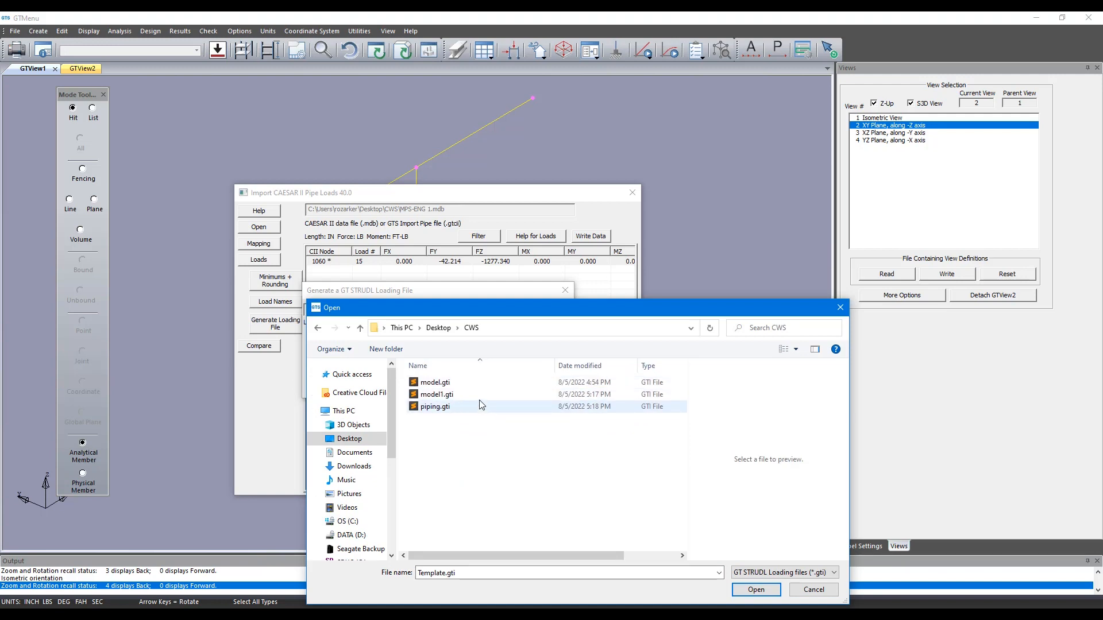
{"action": "left_click", "coordinate": [477, 569]}
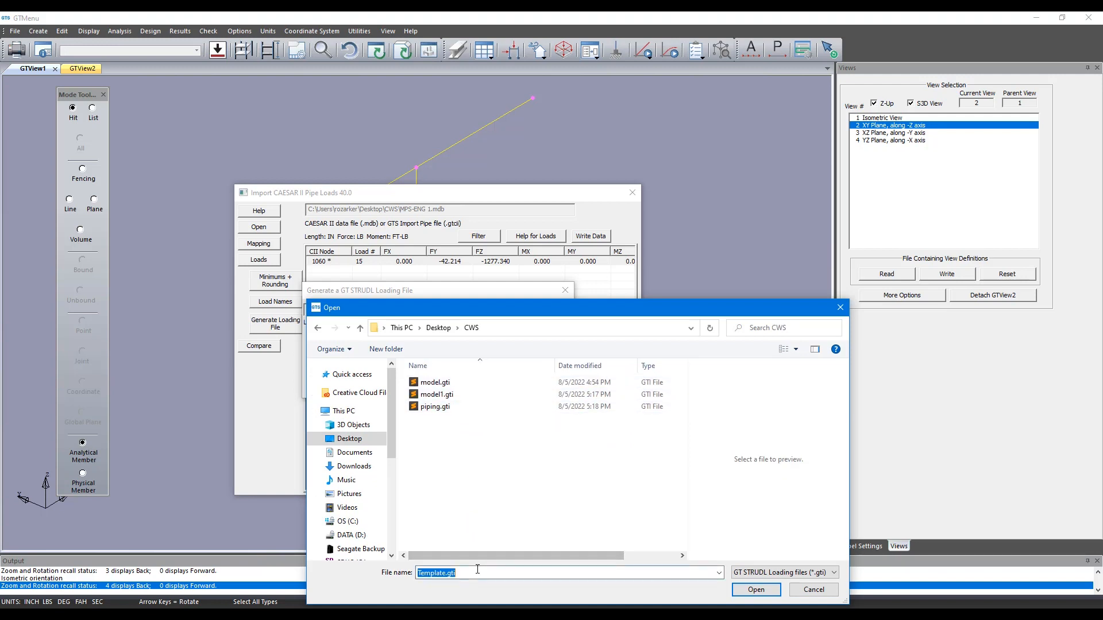
{"action": "type", "text": "loads"}
{"action": "key", "text": "Return"}
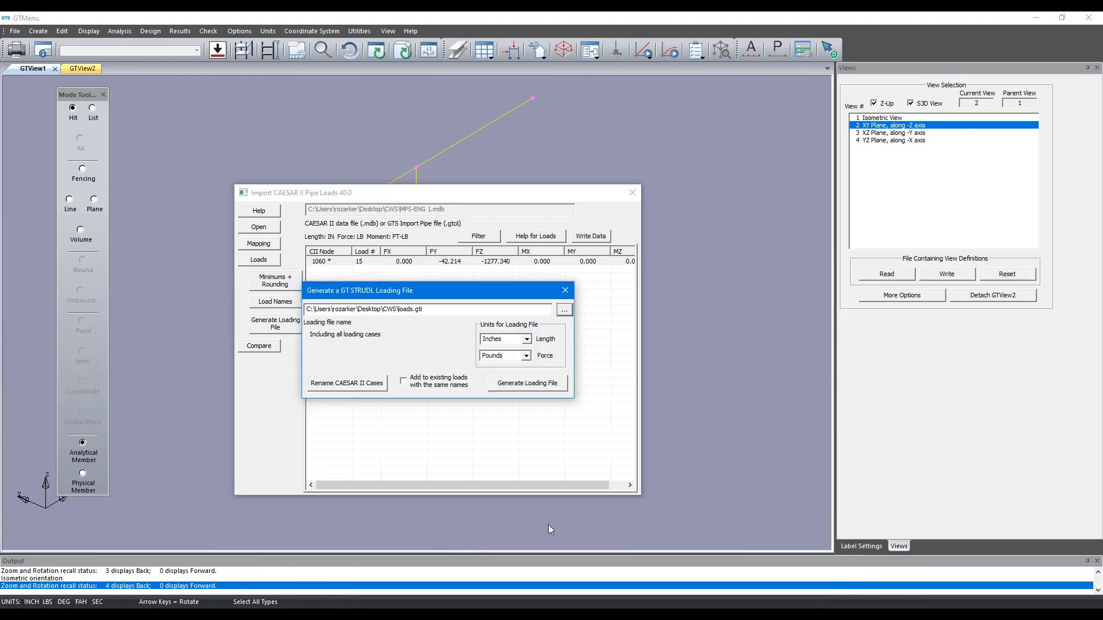
{"action": "left_click", "coordinate": [540, 384]}
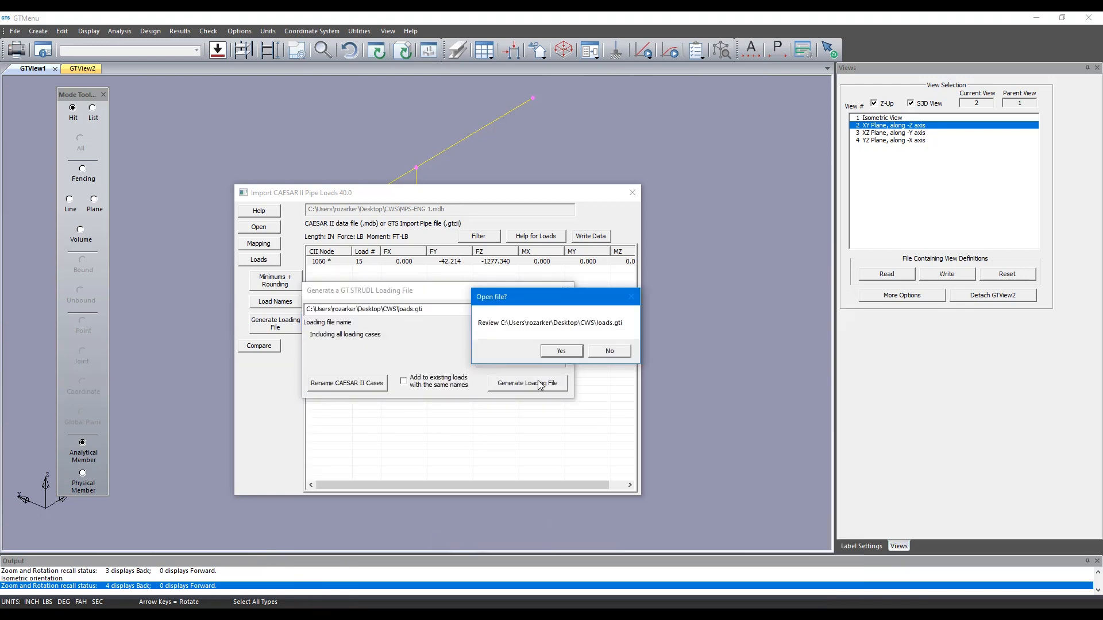
Review the generated loads.gti file, checking the source node, the loaded member and the Y and Z force commands
{"action": "left_click", "coordinate": [560, 349]}
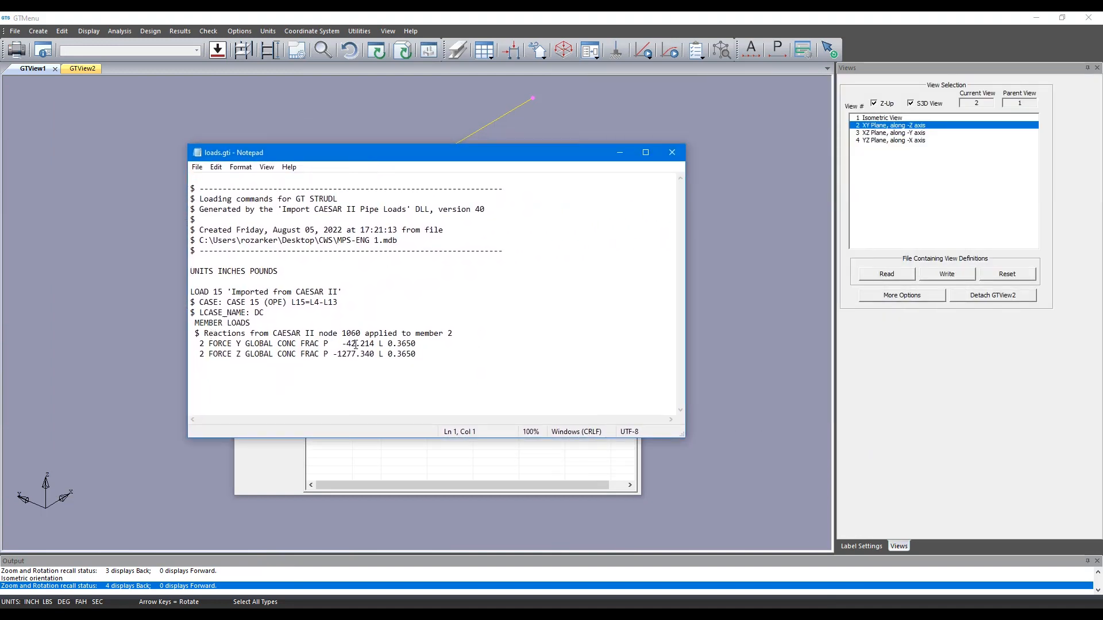
{"action": "left_click_drag", "start_coordinate": [322, 334], "coordinate": [360, 337]}
{"action": "left_click_drag", "start_coordinate": [410, 333], "coordinate": [493, 331]}
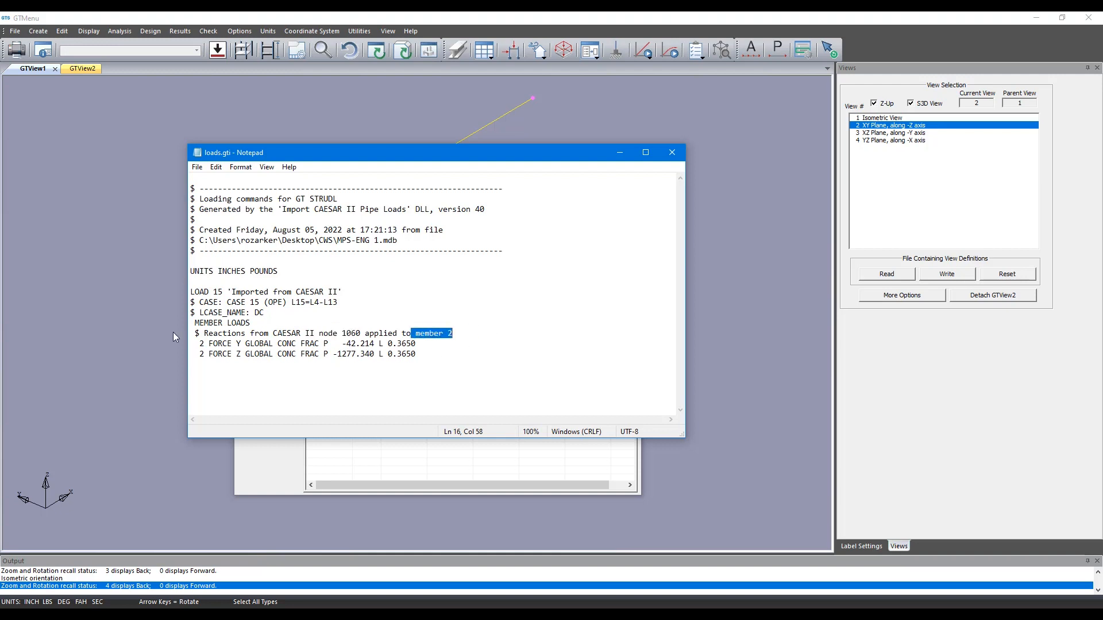
{"action": "left_click_drag", "start_coordinate": [204, 344], "coordinate": [399, 363]}
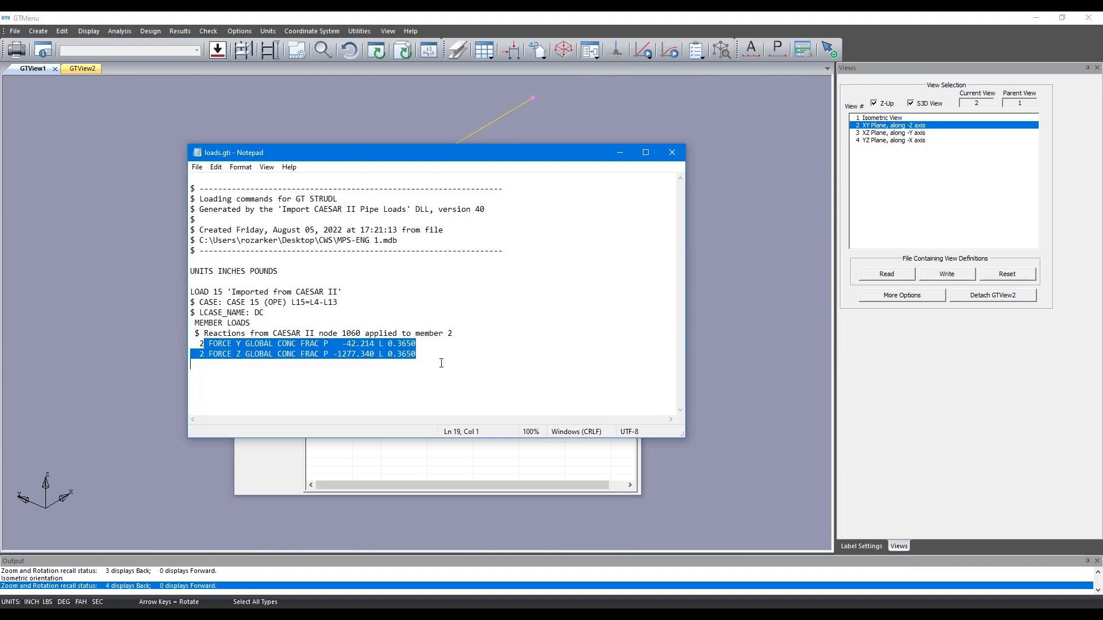
{"action": "left_click", "coordinate": [671, 152]}
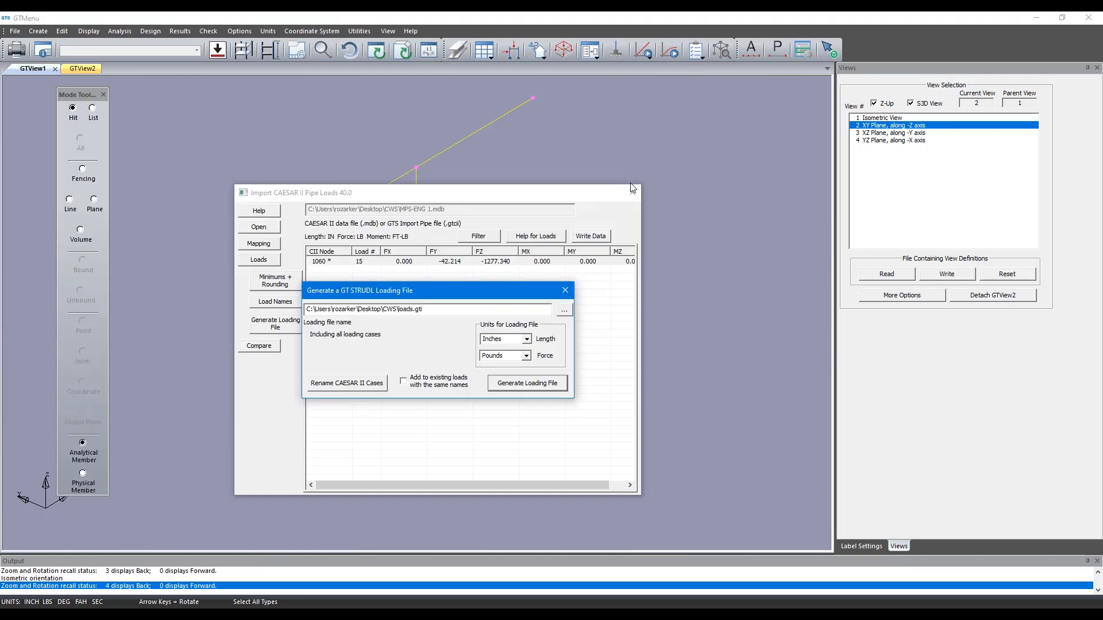
Close the loading file setup and end the CAESAR II pipe loads import
{"action": "left_click", "coordinate": [566, 293]}
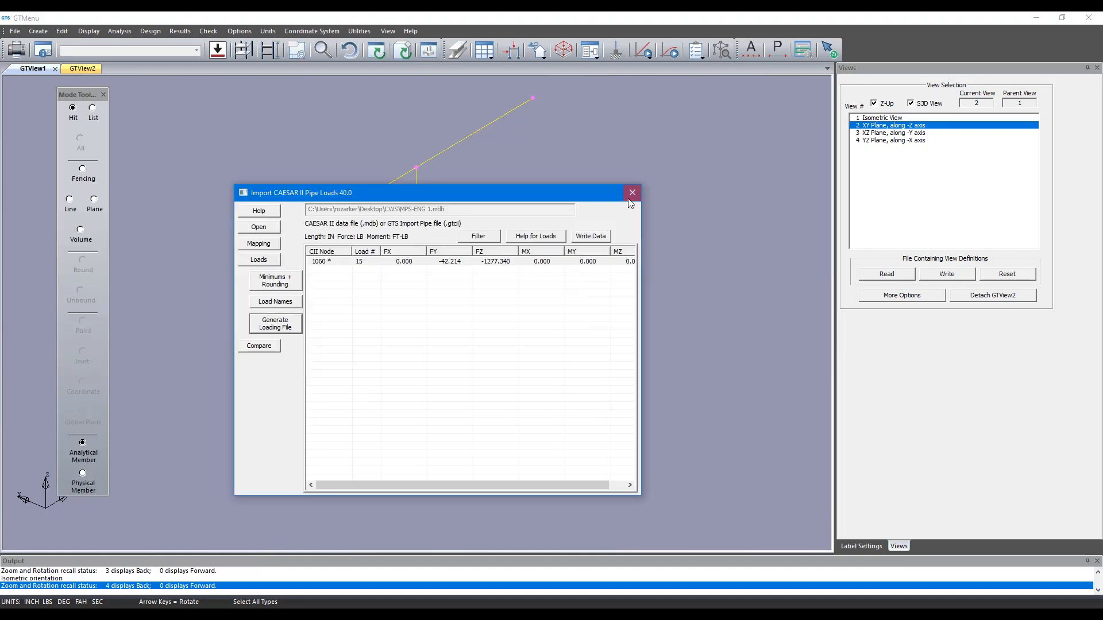
{"action": "left_click", "coordinate": [633, 193]}
{"action": "left_click", "coordinate": [554, 352]}
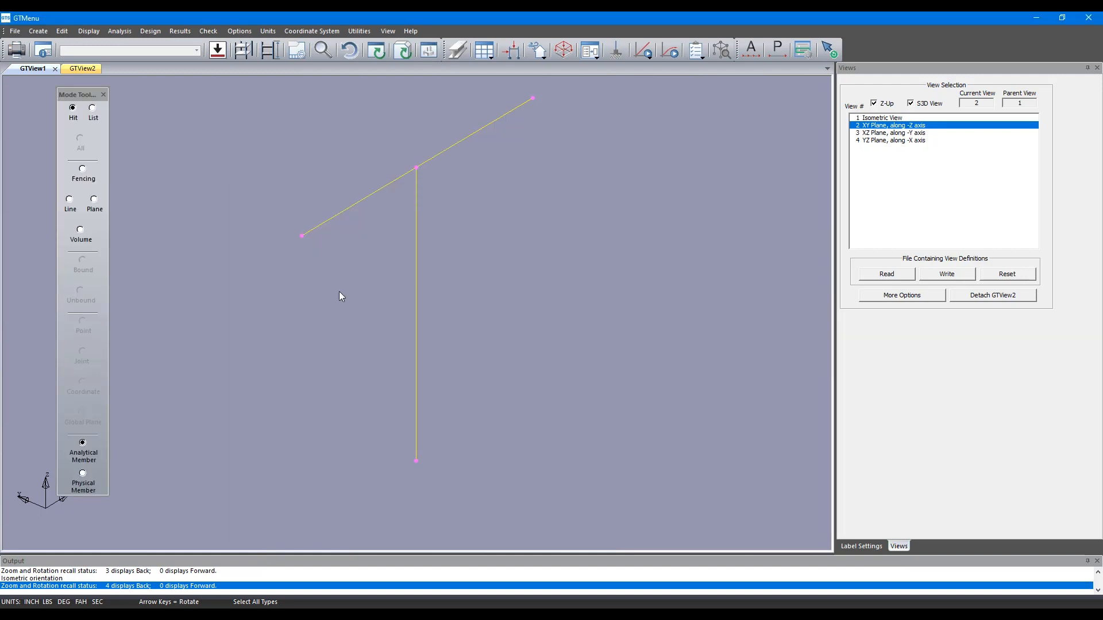
Read the loads.gti input file from the Desktop's CWS folder into the model, committing the pending changes
{"action": "left_click", "coordinate": [16, 31]}
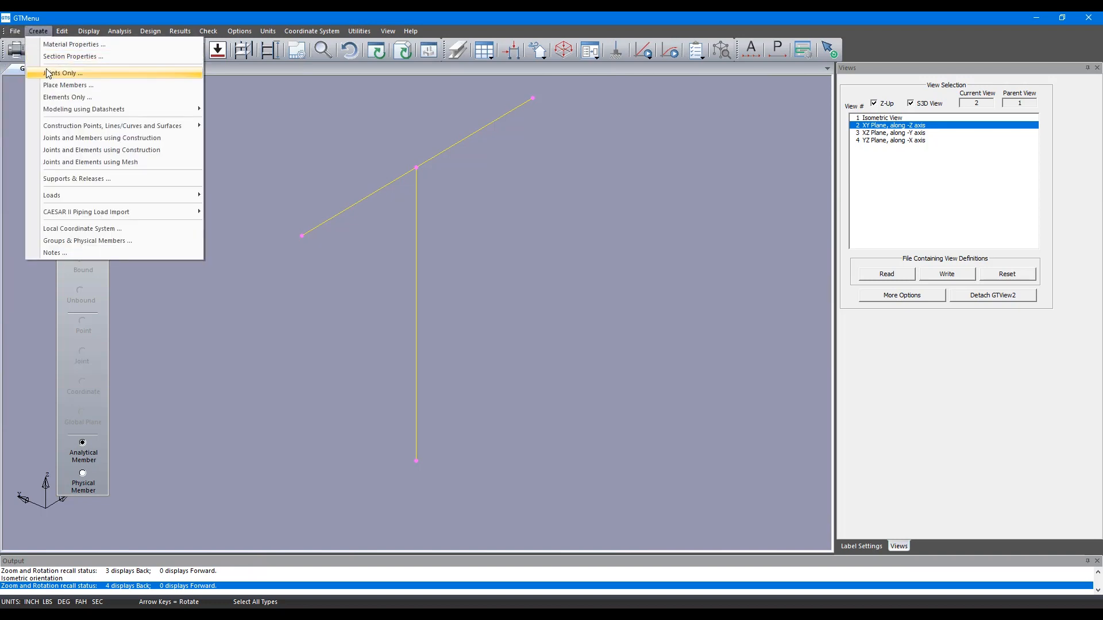
{"action": "left_click", "coordinate": [63, 69]}
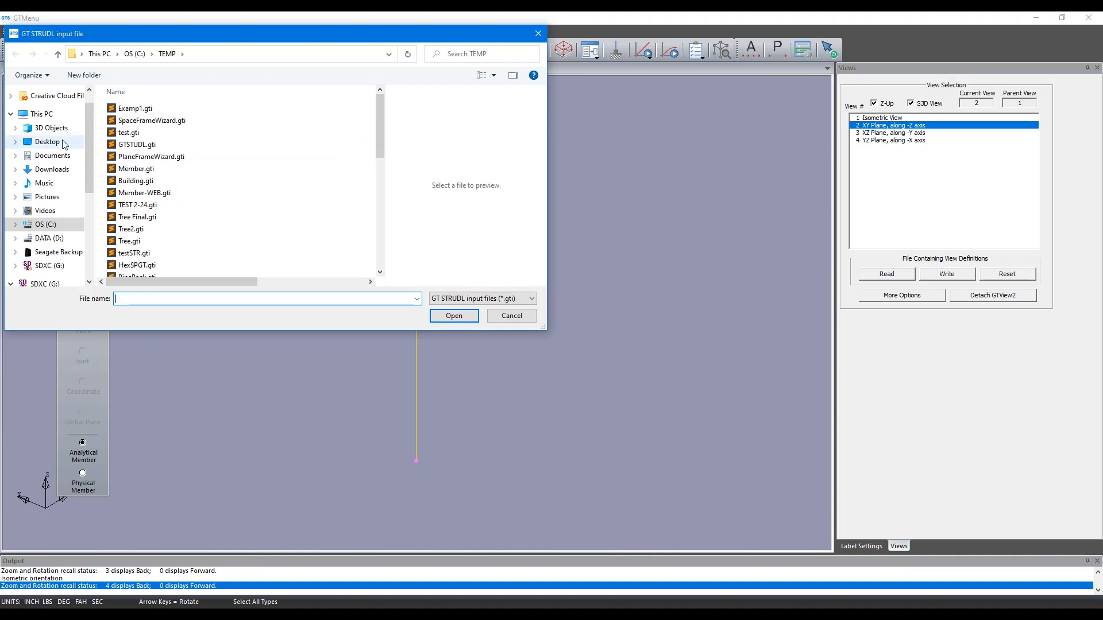
{"action": "left_click", "coordinate": [68, 142]}
{"action": "left_click", "coordinate": [219, 119]}
{"action": "double_click", "coordinate": [219, 119]}
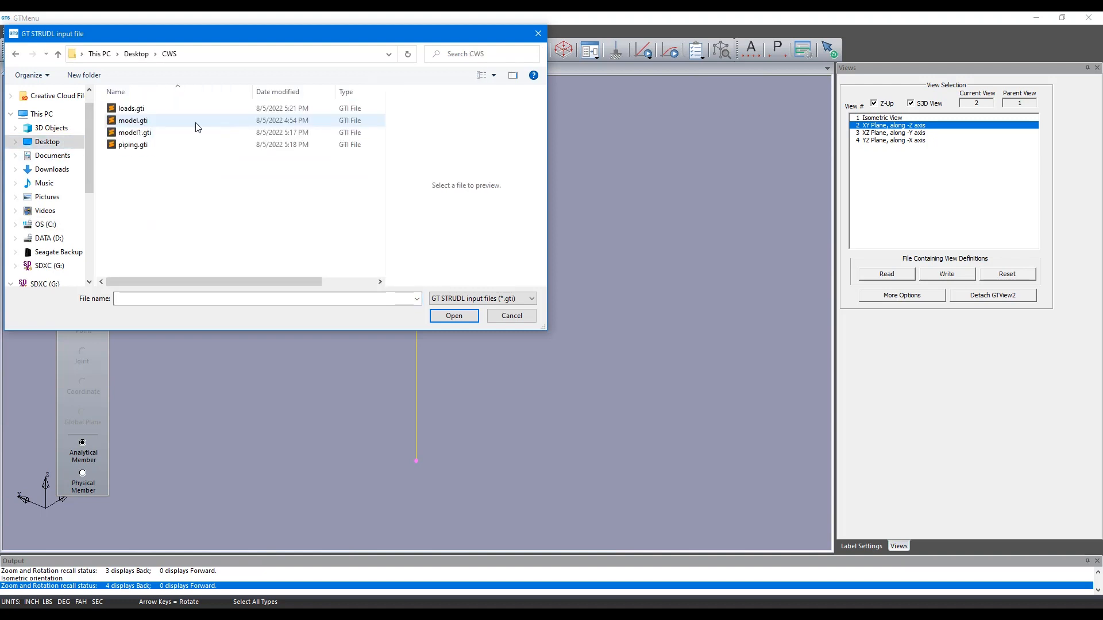
{"action": "double_click", "coordinate": [175, 109]}
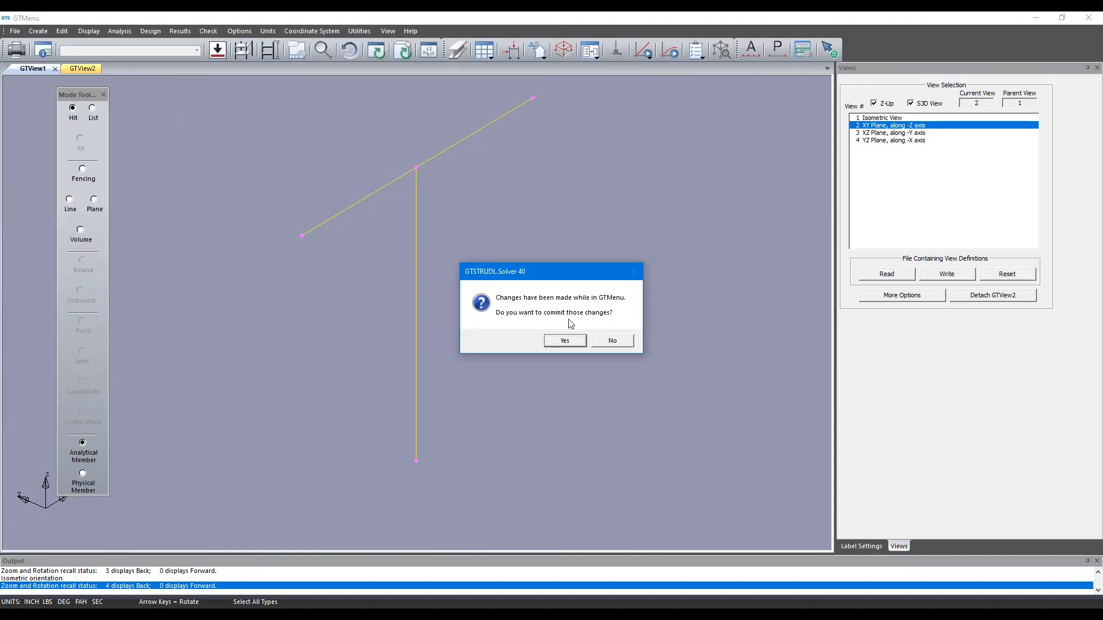
{"action": "left_click", "coordinate": [569, 344]}
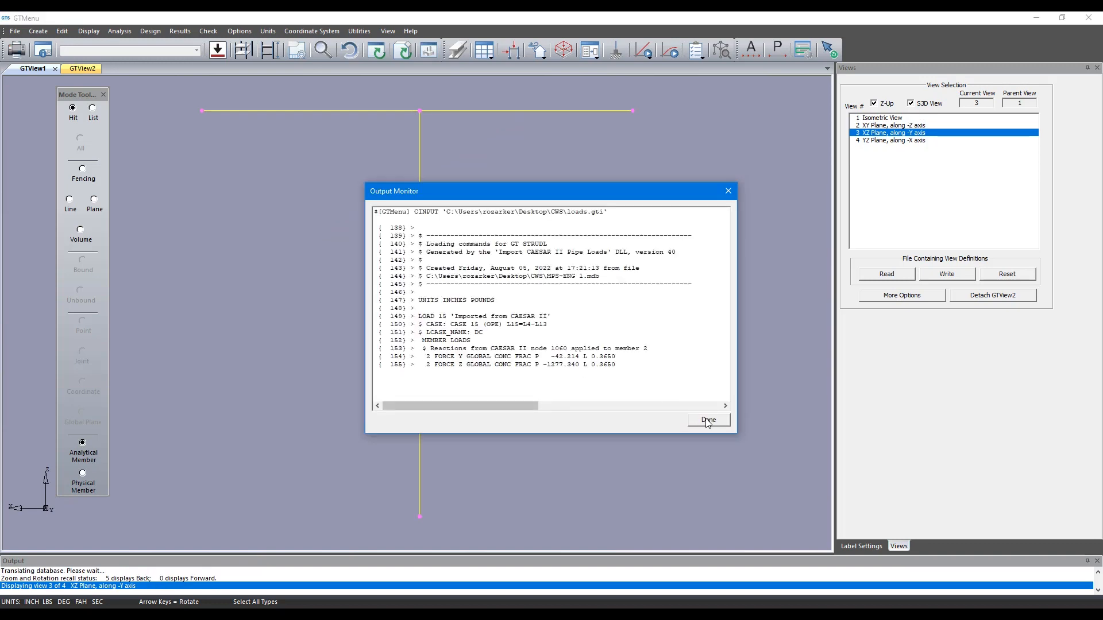
{"action": "left_click", "coordinate": [710, 418]}
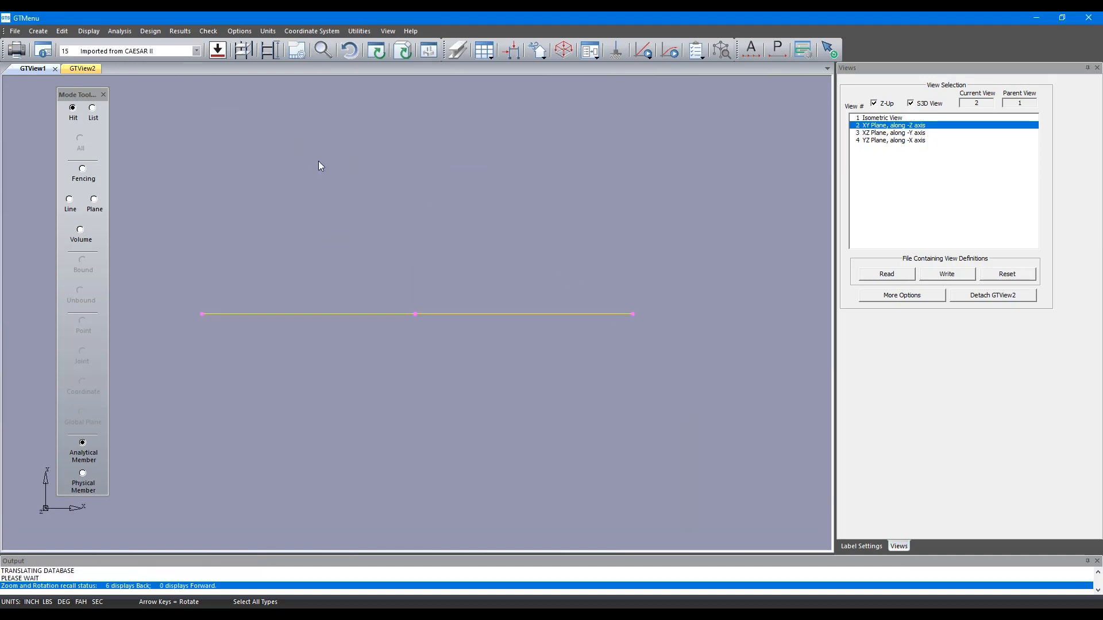
Draw the load arrows with values for load 15, Imported from CAESAR II, on the model in isometric orientation
{"action": "key", "text": "i"}
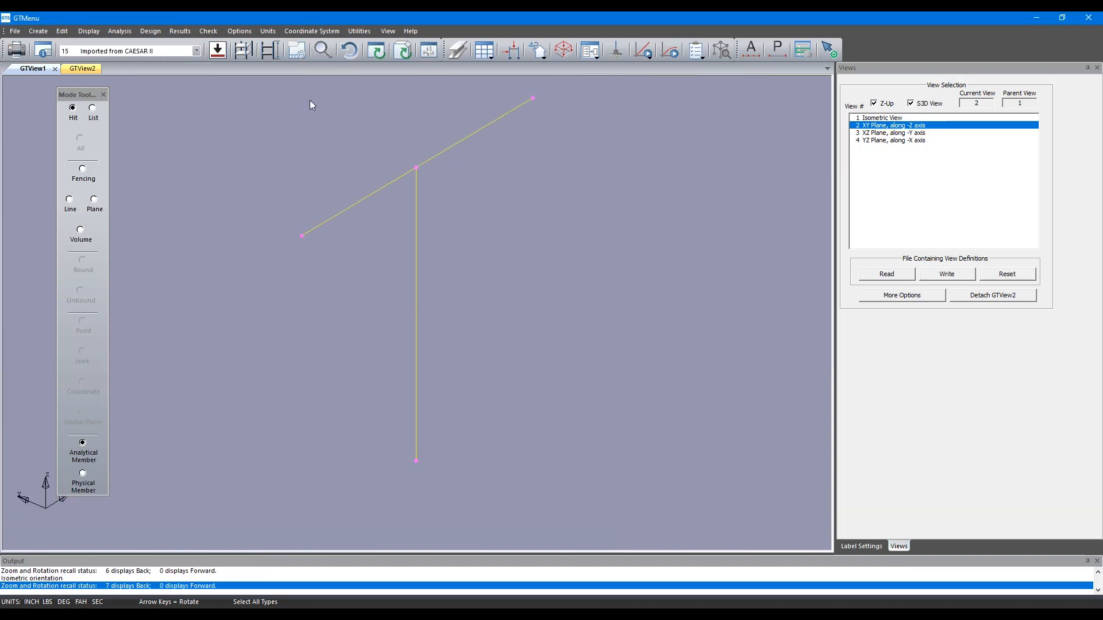
{"action": "left_click", "coordinate": [223, 52]}
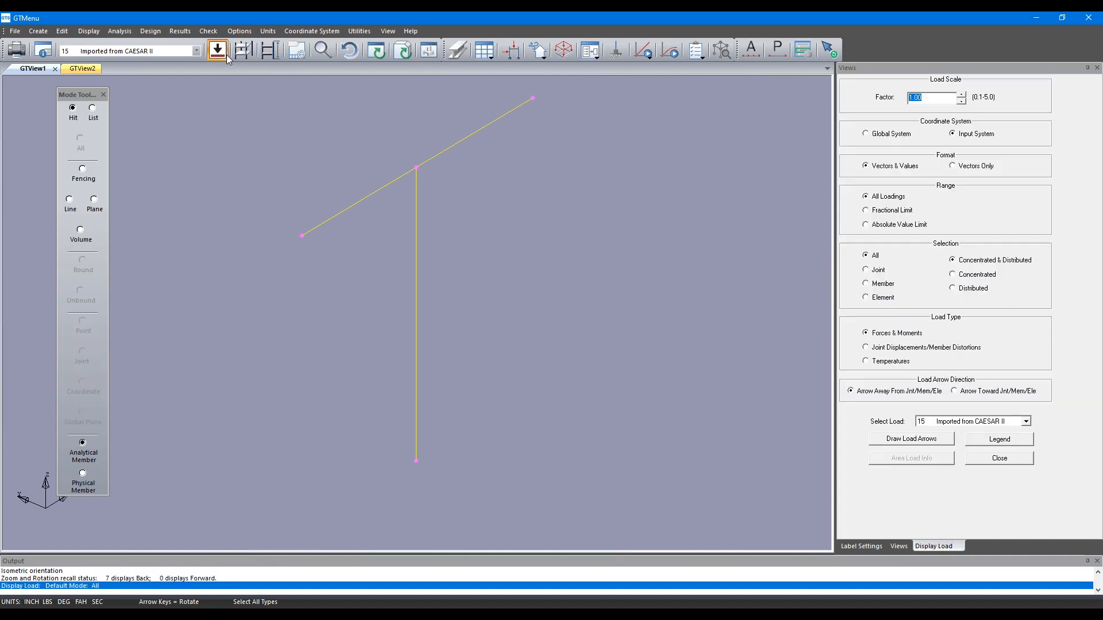
{"action": "left_click", "coordinate": [888, 440]}
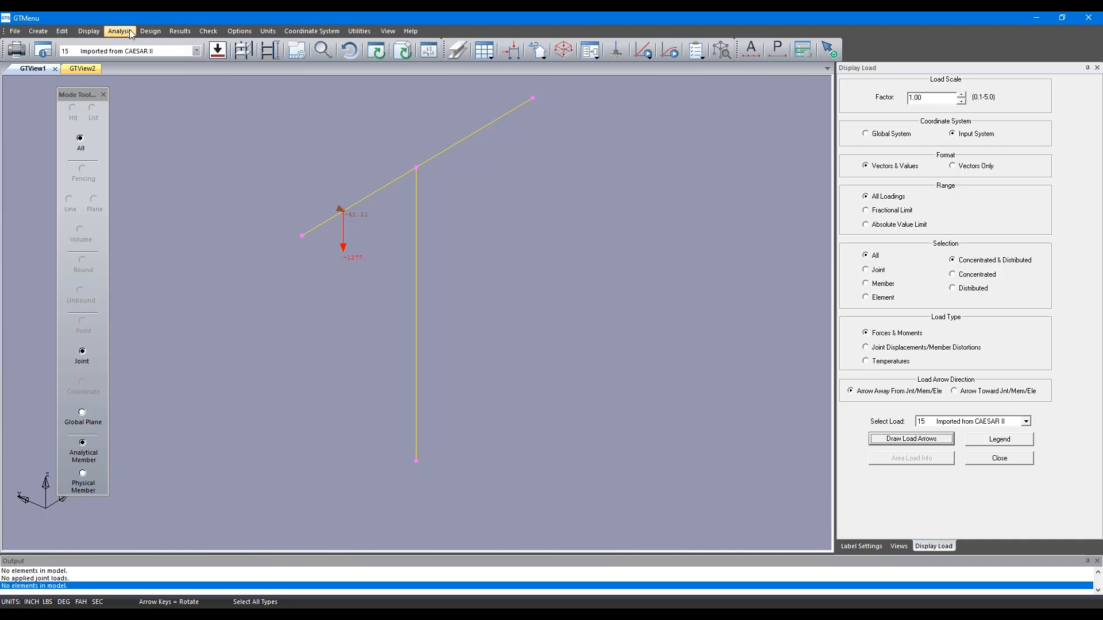
Create a fully fixed support at the base joint of the column, restraining all six degrees of freedom
{"action": "left_click", "coordinate": [393, 428]}
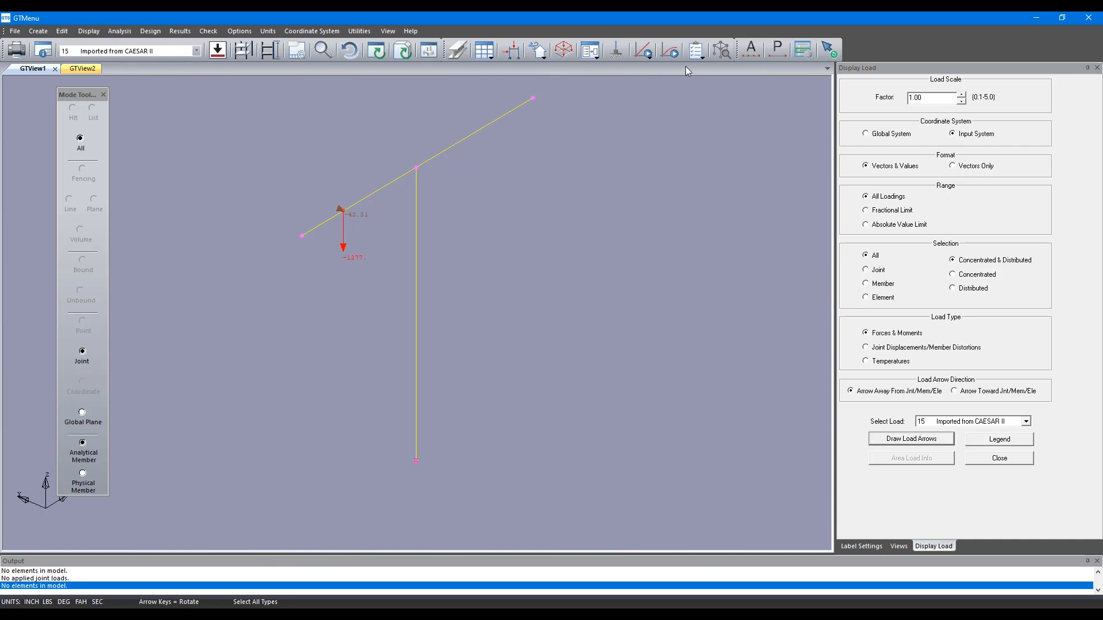
{"action": "left_click", "coordinate": [616, 50]}
{"action": "left_click", "coordinate": [889, 266]}
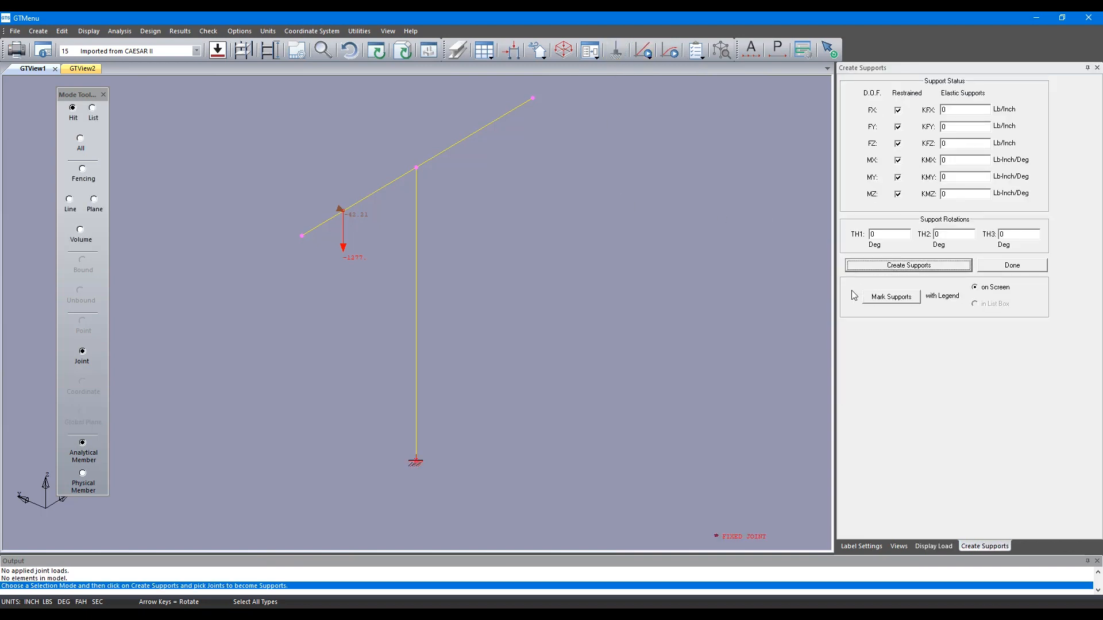
Run a standard stiffness analysis, committing the model changes, and dismiss the solver output
{"action": "left_click", "coordinate": [641, 57]}
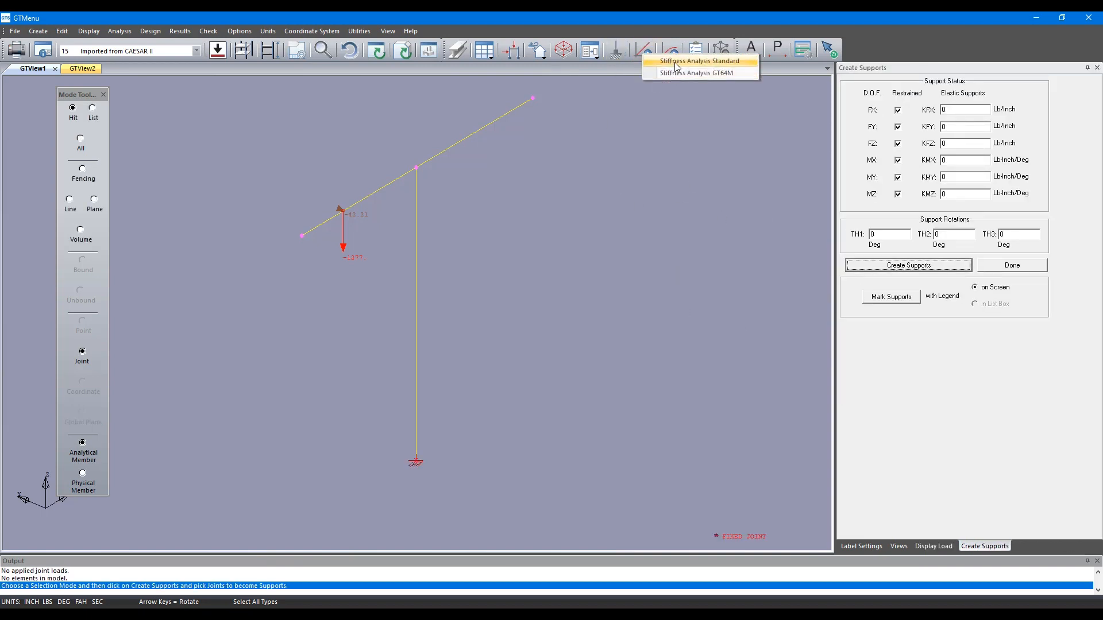
{"action": "left_click", "coordinate": [661, 64]}
{"action": "left_click", "coordinate": [577, 336]}
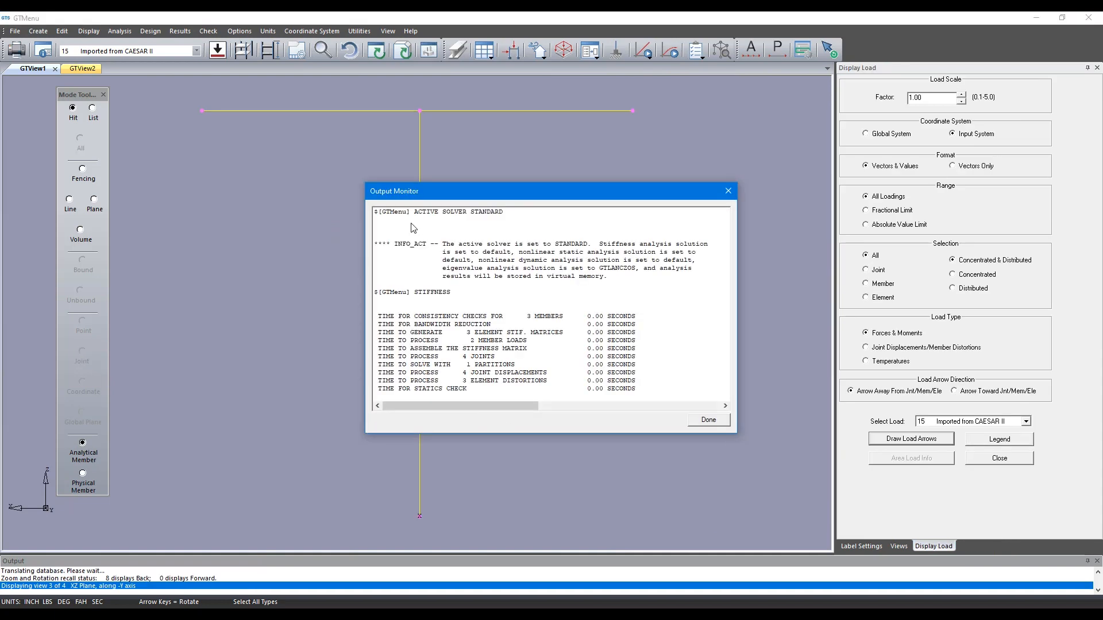
{"action": "left_click", "coordinate": [708, 424]}
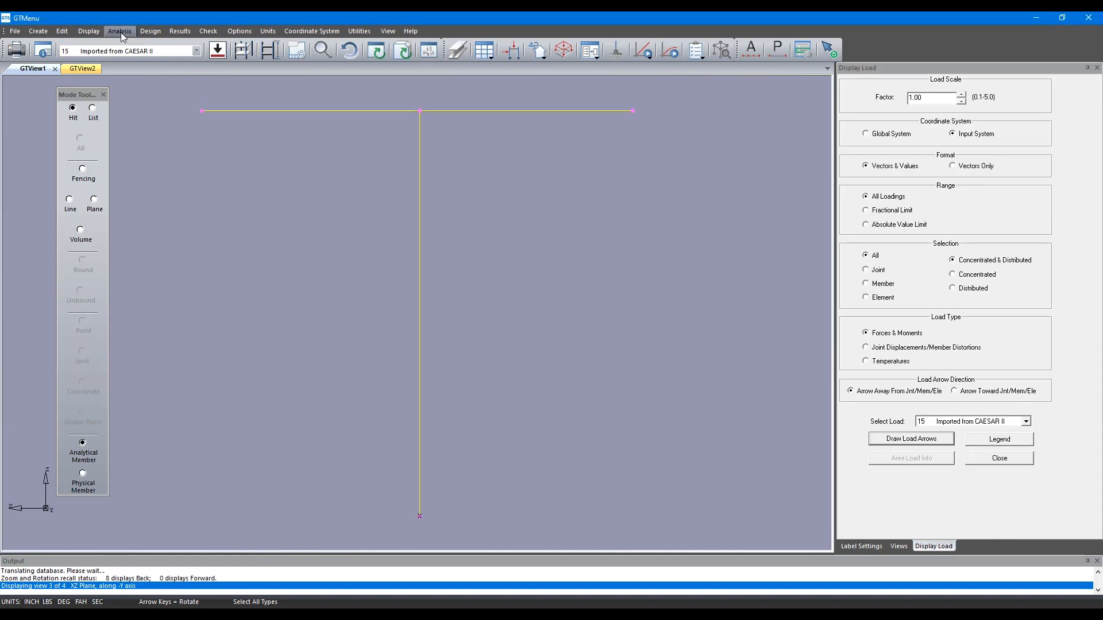
Display the static deformed shape for load 15 with deformation between joints, and animate it in isometric orientation
{"action": "left_click", "coordinate": [148, 31]}
{"action": "left_click", "coordinate": [204, 45]}
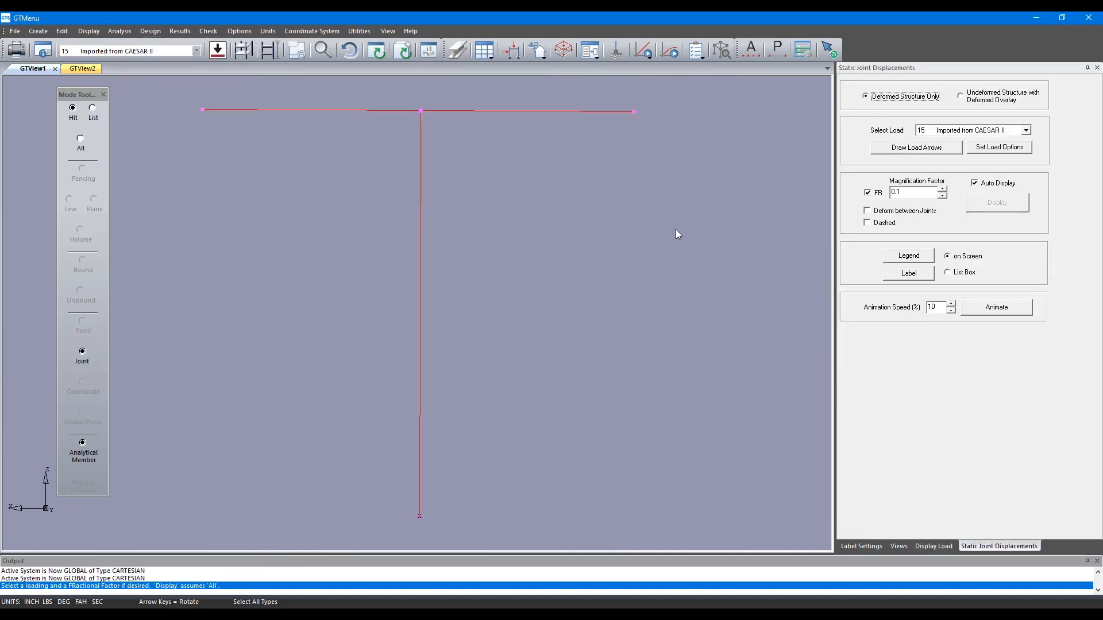
{"action": "left_click", "coordinate": [892, 218]}
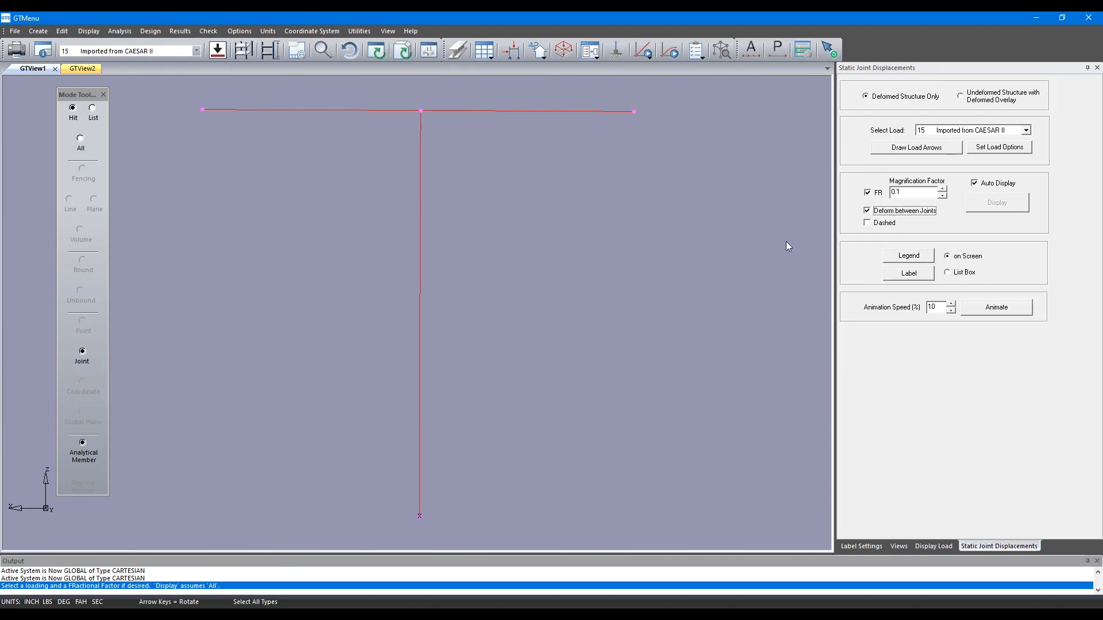
{"action": "key", "text": "i"}
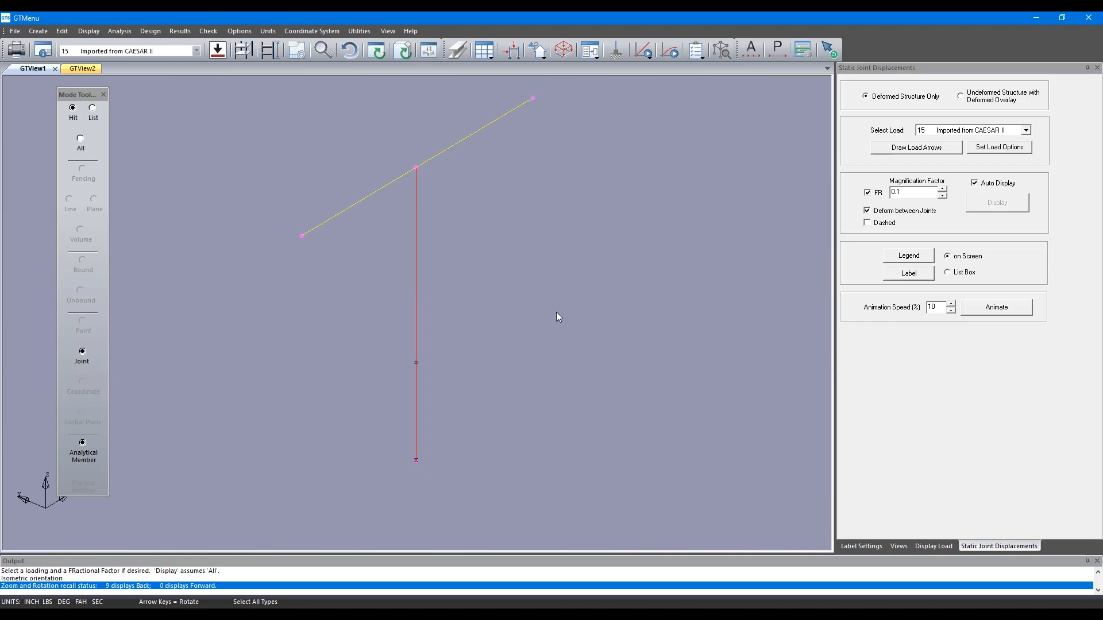
{"action": "left_click", "coordinate": [1005, 309]}
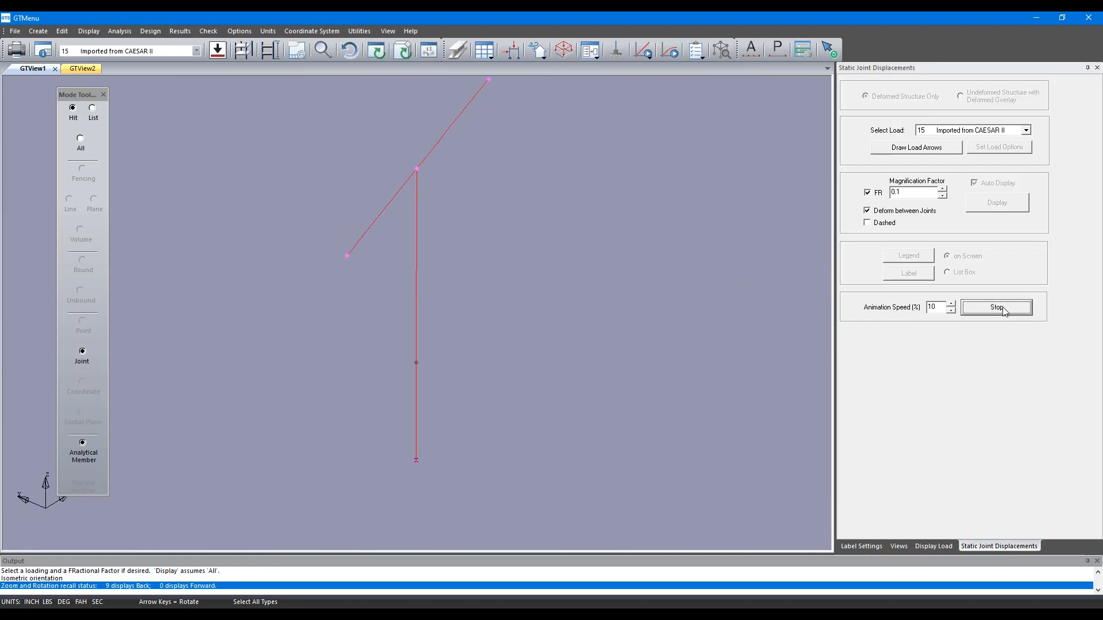